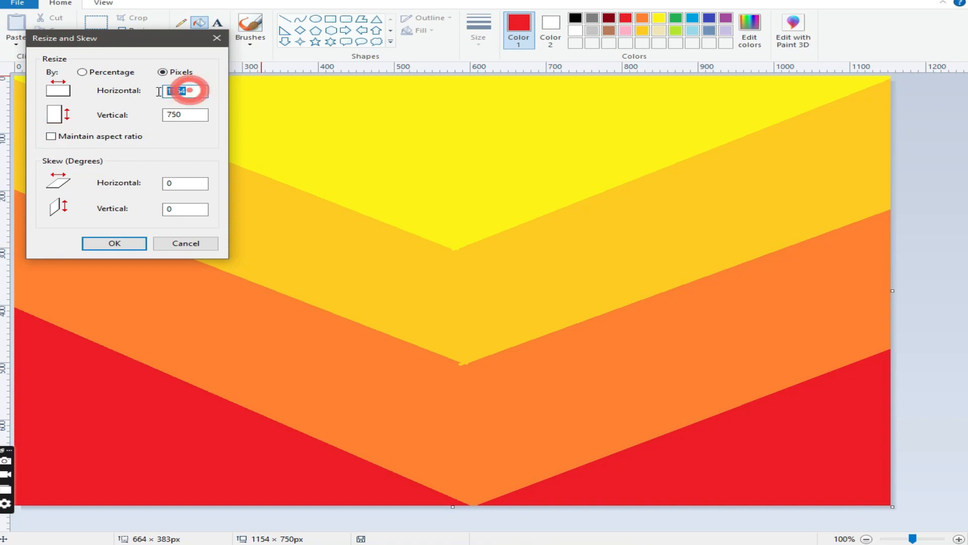
Resize the striped image to 1 pixel wide without maintaining the aspect ratio
left_click(218, 115)
type("1")
left_click(114, 243)
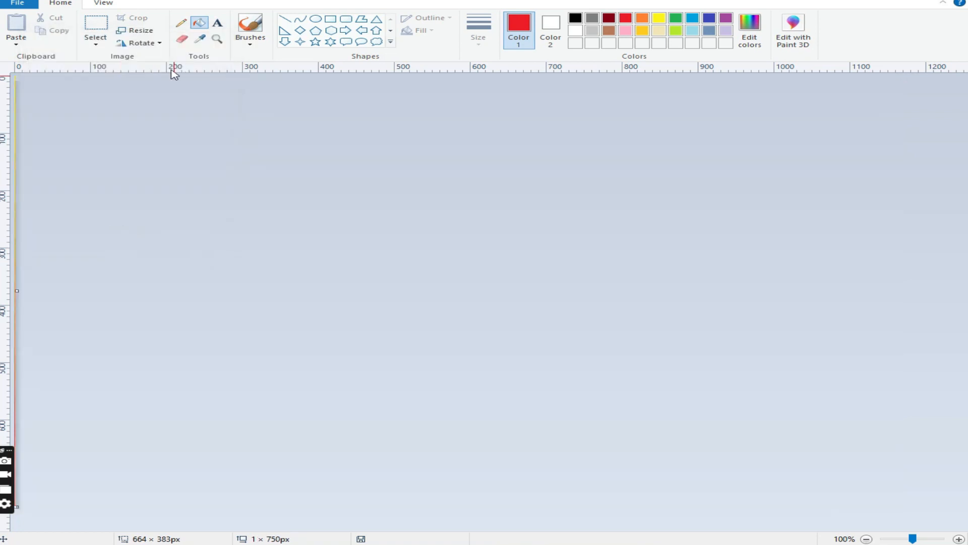
Resize the image in pixels to a width of 1154 px without maintaining the aspect ratio
left_click(126, 31)
left_click(162, 72)
left_click(50, 137)
left_click(180, 91)
right_click(181, 91)
left_click(212, 142)
left_click(114, 243)
Select the entire gradient and compress it vertically into the upper part of the canvas, leaving white below about 412 px
left_click(96, 44)
left_click(98, 110)
left_click(575, 32)
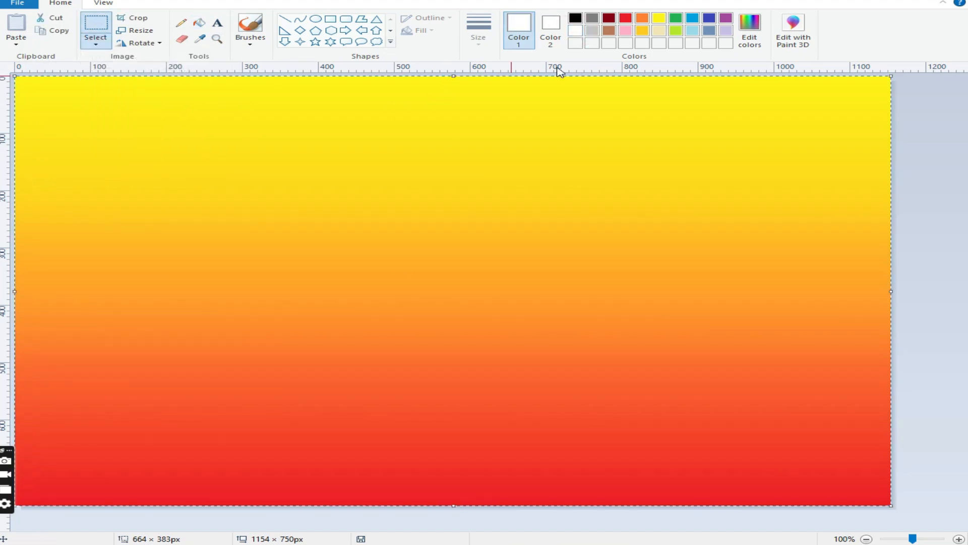
left_click_drag(454, 76, 456, 85)
mouse_move(422, 302)
left_mouse_down()
mouse_move(415, 281)
mouse_move(404, 302)
left_mouse_up()
left_click_drag(438, 87, 443, 153)
left_click_drag(417, 310, 421, 225)
left_click_drag(444, 135, 437, 158)
left_click_drag(436, 91, 437, 147)
left_click_drag(400, 301, 409, 256)
left_click_drag(445, 104, 445, 158)
left_click_drag(430, 297, 436, 211)
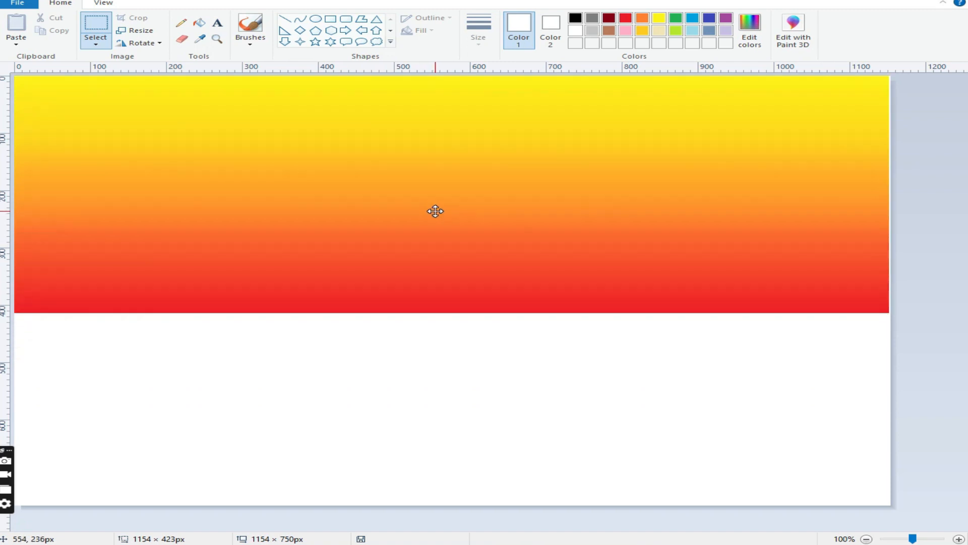
left_click(444, 338)
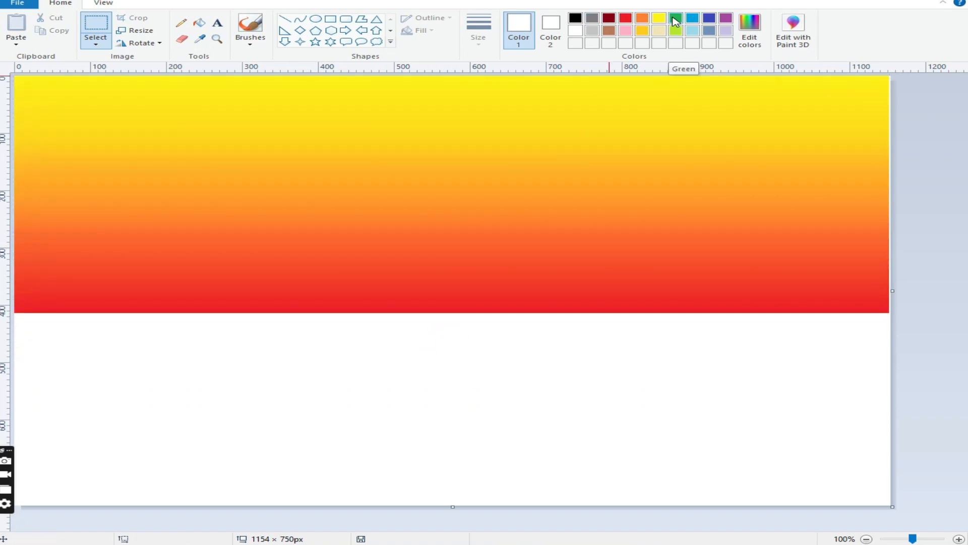
Create a custom light green colour and make it Color 1
left_click(750, 30)
left_click(370, 219)
left_click_drag(644, 239, 644, 231)
left_click(342, 346)
left_click(250, 44)
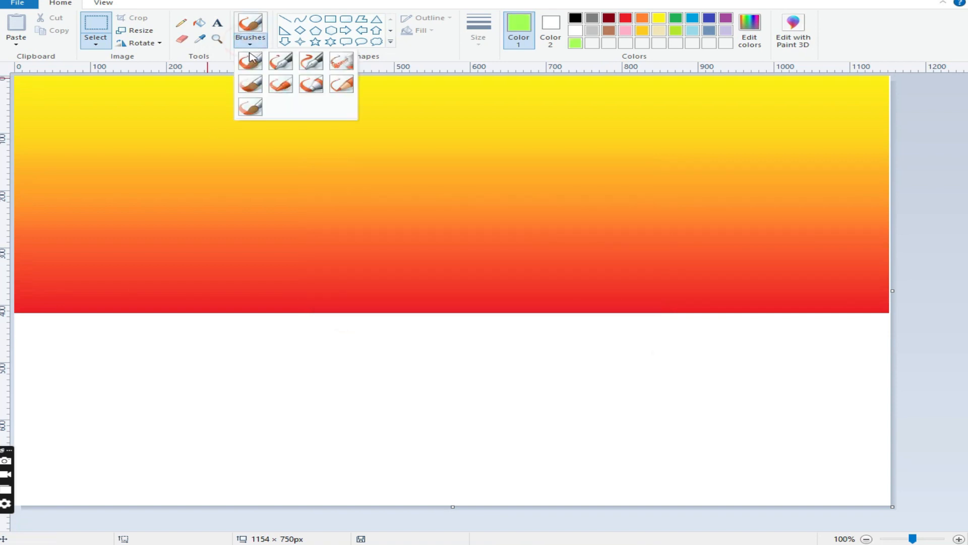
left_click(251, 59)
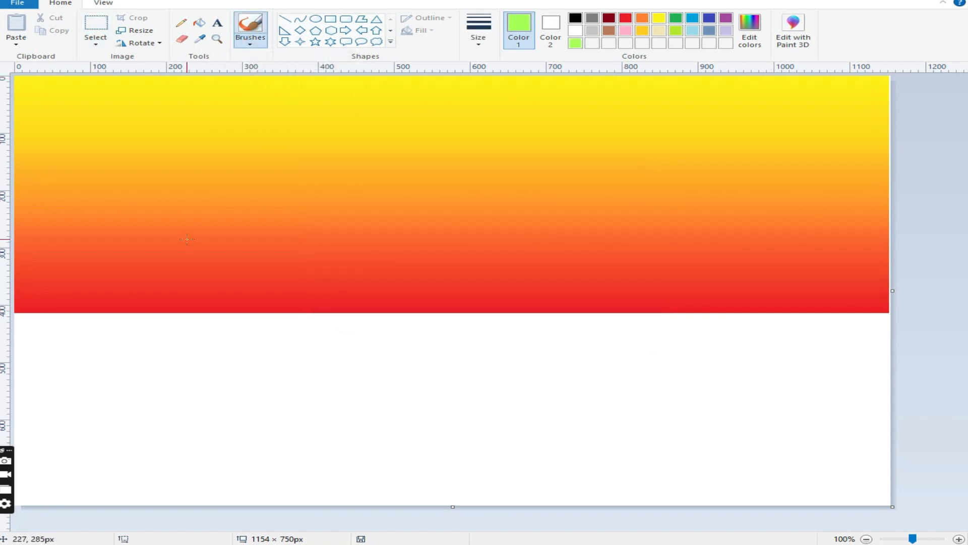
left_click(478, 40)
left_click(484, 132)
left_click_drag(18, 297, 20, 287)
left_click(64, 3)
Draw bumpy black hill outlines with a thinner brush, sloping from both sides of the canvas to the gradient's lower edge
left_click(575, 18)
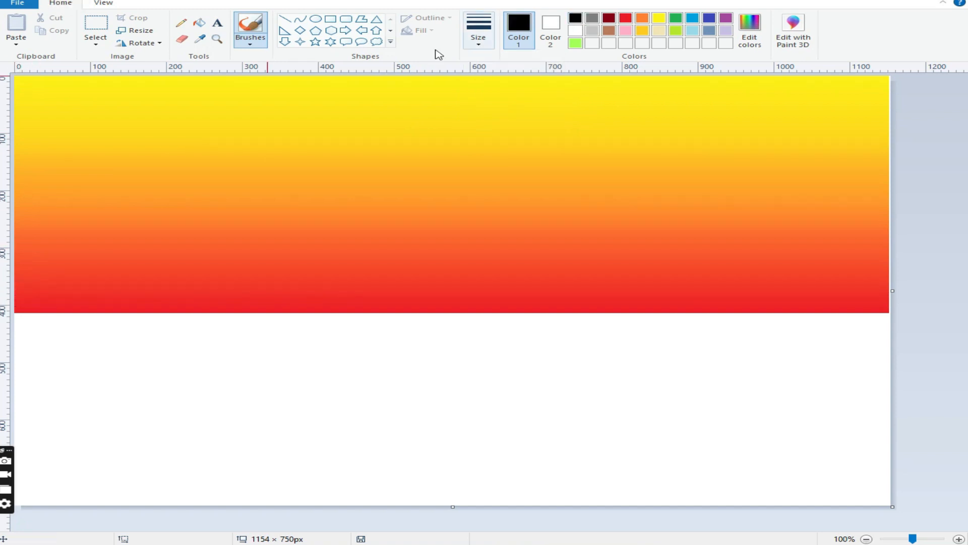
left_click(249, 39)
left_click(252, 63)
left_click(478, 38)
left_click(495, 89)
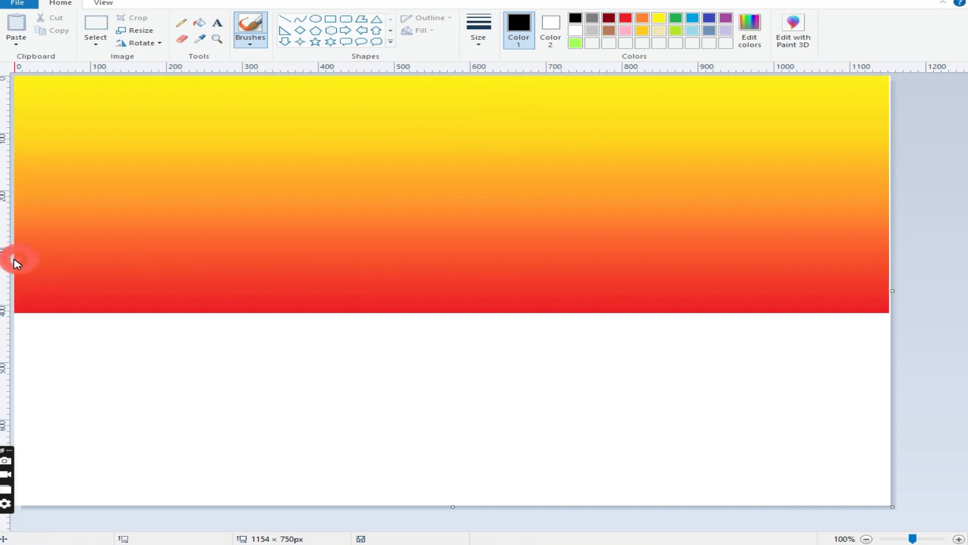
left_click_drag(15, 257, 28, 257)
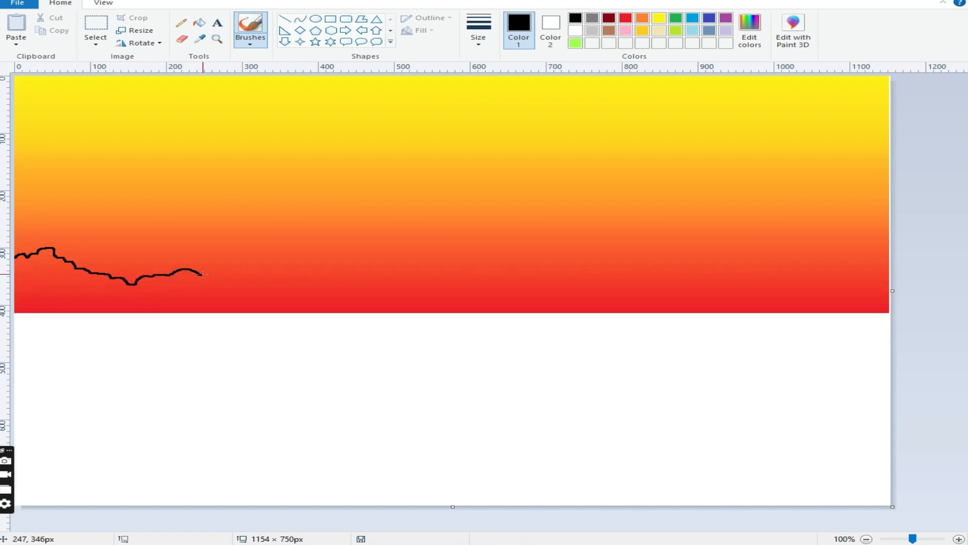
mouse_move(261, 285)
left_mouse_down()
mouse_move(286, 296)
mouse_move(315, 289)
mouse_move(353, 312)
left_mouse_up()
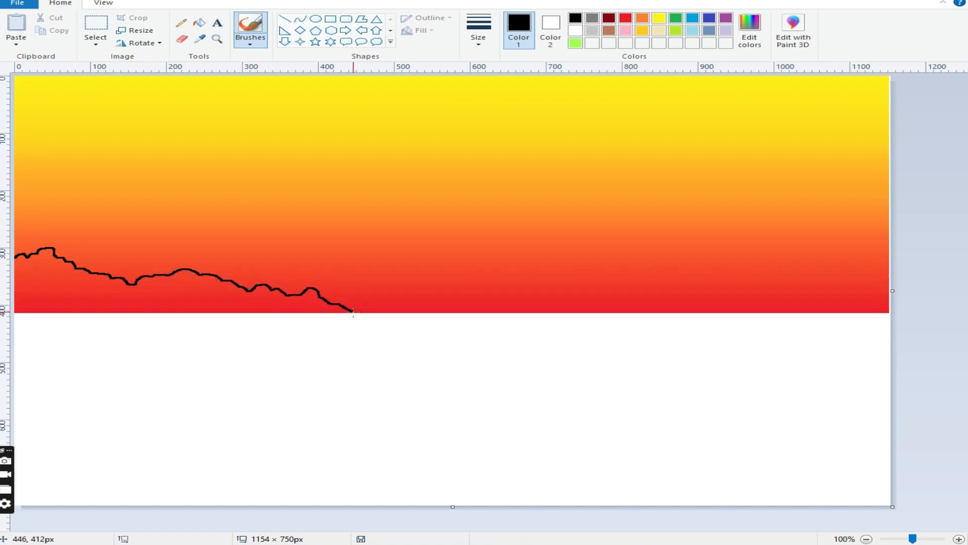
mouse_move(886, 246)
left_mouse_down()
mouse_move(718, 283)
mouse_move(673, 273)
mouse_move(595, 279)
mouse_move(550, 316)
left_mouse_up()
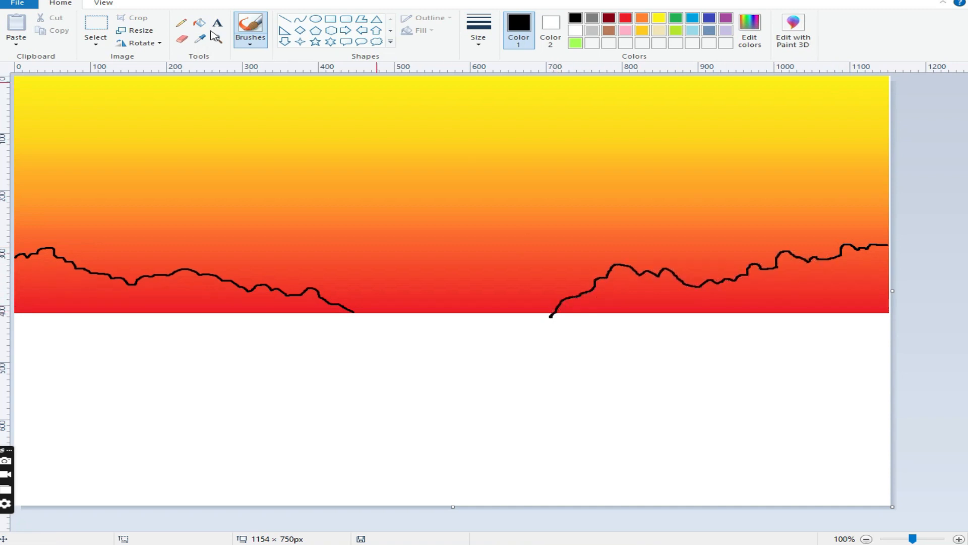
Paint light green bands directly beneath both black hill outlines with the thickest brush
left_click(575, 43)
left_click(478, 30)
left_click(500, 133)
left_click_drag(23, 260, 17, 261)
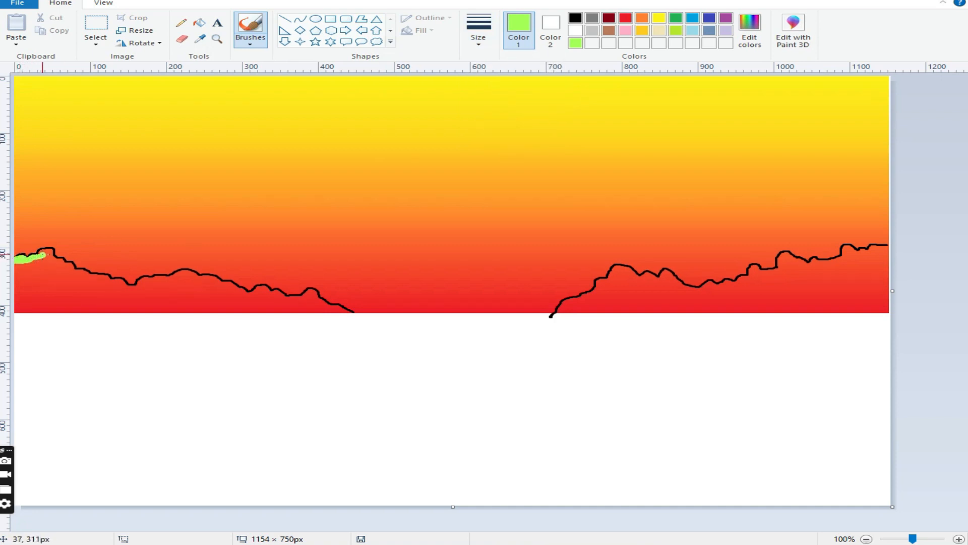
mouse_move(50, 254)
left_mouse_down()
mouse_move(65, 265)
mouse_move(50, 265)
mouse_move(106, 277)
mouse_move(31, 265)
mouse_move(114, 281)
mouse_move(179, 276)
mouse_move(312, 291)
mouse_move(353, 311)
left_mouse_up()
mouse_move(27, 272)
left_mouse_down()
mouse_move(310, 300)
mouse_move(35, 280)
left_mouse_up()
mouse_move(559, 315)
left_mouse_down()
mouse_move(620, 272)
mouse_move(648, 275)
mouse_move(619, 270)
mouse_move(669, 274)
mouse_move(689, 290)
mouse_move(779, 270)
mouse_move(788, 256)
mouse_move(822, 265)
mouse_move(876, 249)
mouse_move(785, 270)
mouse_move(885, 253)
mouse_move(747, 283)
mouse_move(675, 287)
mouse_move(628, 277)
mouse_move(572, 310)
mouse_move(625, 285)
mouse_move(719, 293)
mouse_move(873, 259)
mouse_move(789, 278)
left_mouse_up()
Create a custom medium green and paint a band of it below the light green on both hills
left_click(351, 343)
left_click(750, 30)
left_click_drag(645, 237, 645, 253)
left_click(341, 346)
mouse_move(18, 285)
left_mouse_down()
mouse_move(190, 302)
mouse_move(45, 298)
mouse_move(323, 311)
mouse_move(188, 303)
mouse_move(184, 289)
left_mouse_up()
mouse_move(579, 309)
left_mouse_down()
mouse_move(734, 301)
mouse_move(873, 273)
mouse_move(674, 306)
mouse_move(880, 288)
left_mouse_up()
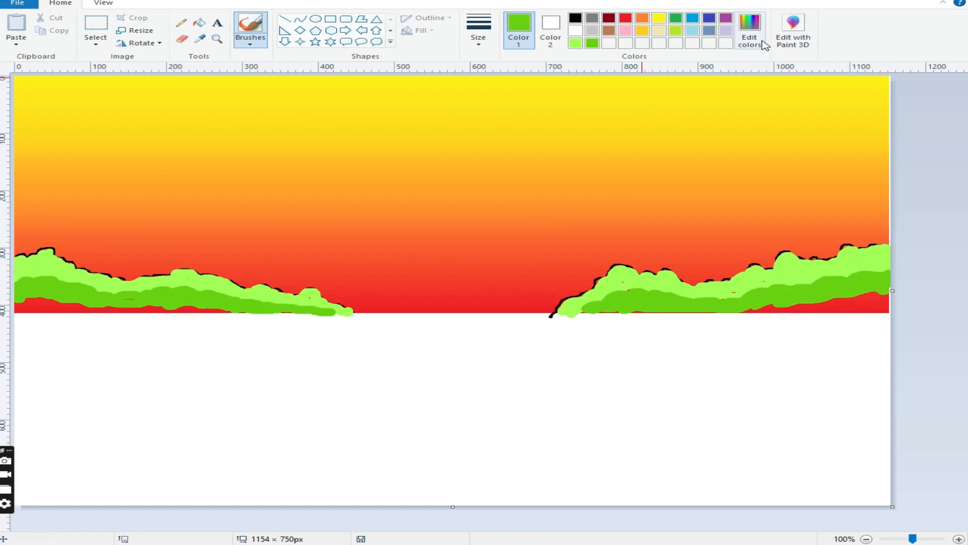
Create a custom dark green and paint the base of both hills with it down to the gradient's lower edge
left_click(750, 30)
left_click(638, 266)
left_click(639, 282)
left_click(341, 346)
mouse_move(16, 308)
left_mouse_down()
mouse_move(187, 311)
mouse_move(38, 311)
mouse_move(139, 311)
left_mouse_up()
mouse_move(596, 311)
left_mouse_down()
mouse_move(791, 307)
mouse_move(892, 293)
left_mouse_up()
left_click_drag(829, 305, 890, 309)
mouse_move(626, 309)
left_mouse_down()
mouse_move(842, 293)
mouse_move(810, 307)
left_mouse_up()
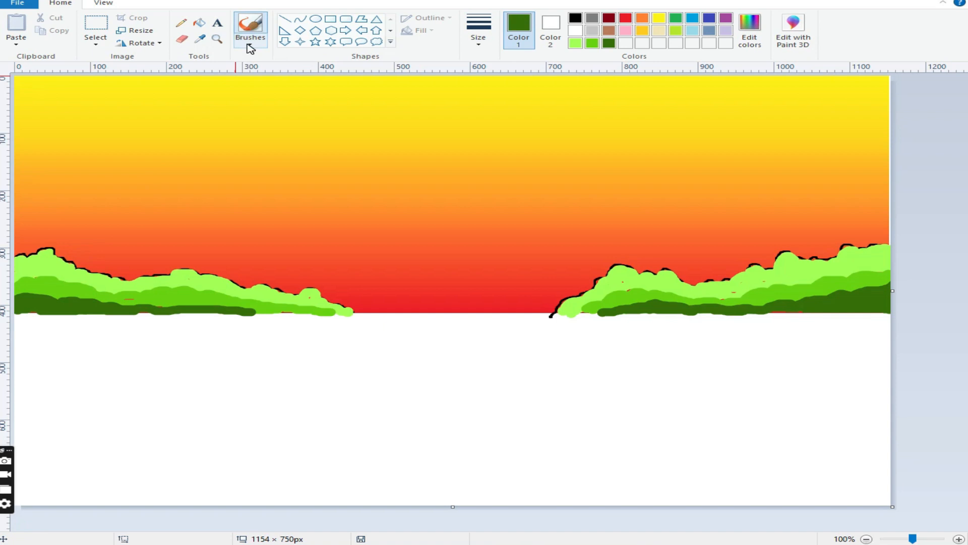
Retrace the upper outlines of both hills in black with a thin brush
left_click(575, 18)
left_click(479, 30)
left_click(479, 71)
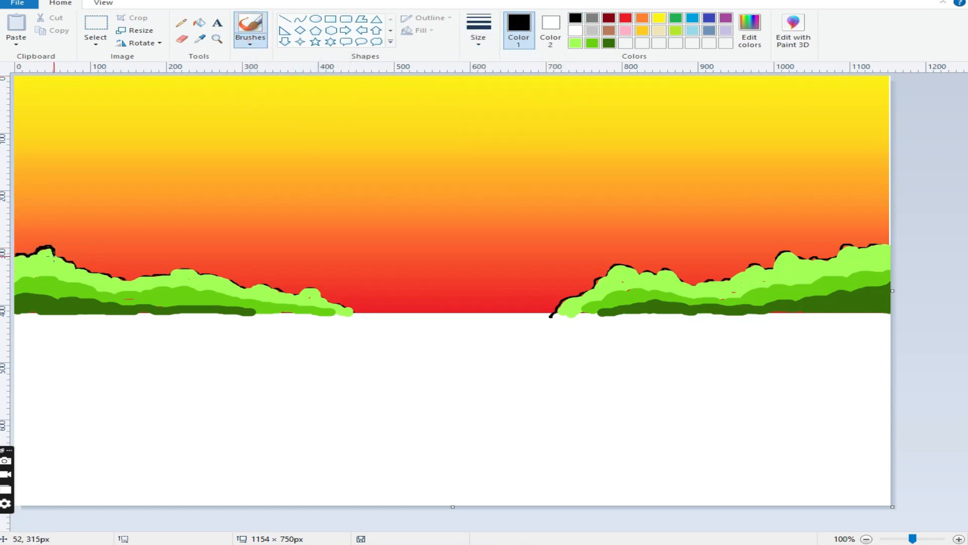
left_click(68, 1)
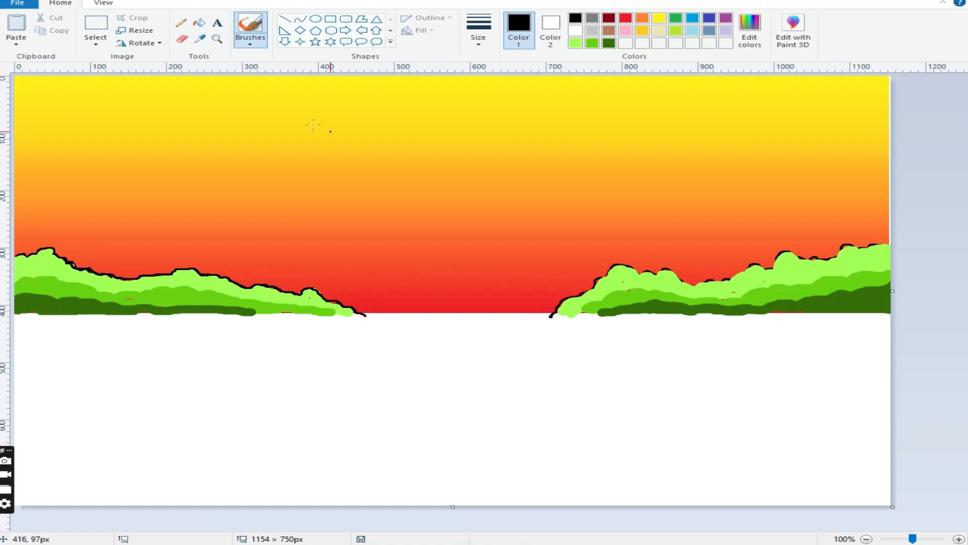
left_click_drag(574, 302, 599, 279)
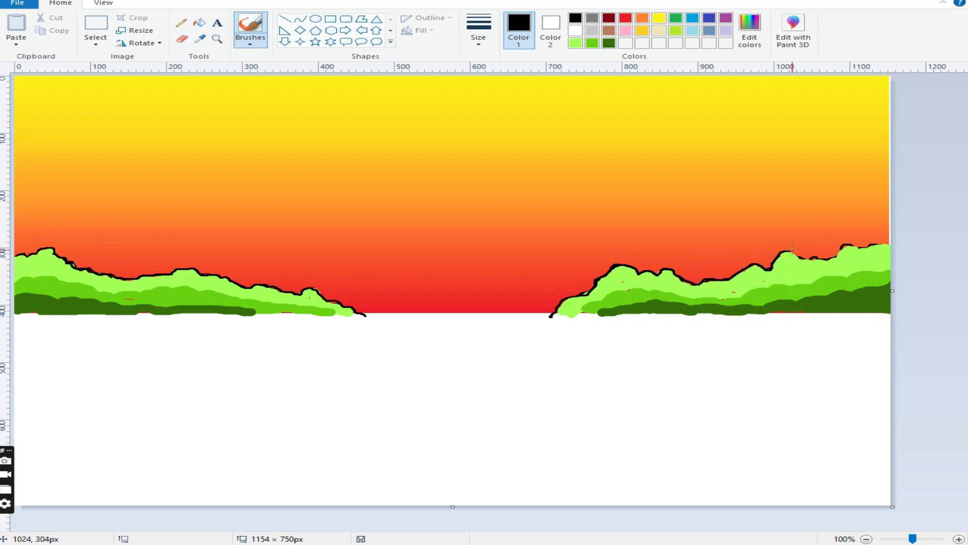
left_click_drag(787, 255, 799, 260)
Delete a full-width rectangular area just below the gradient to trim the hill paint that spills over its edge
left_click(96, 40)
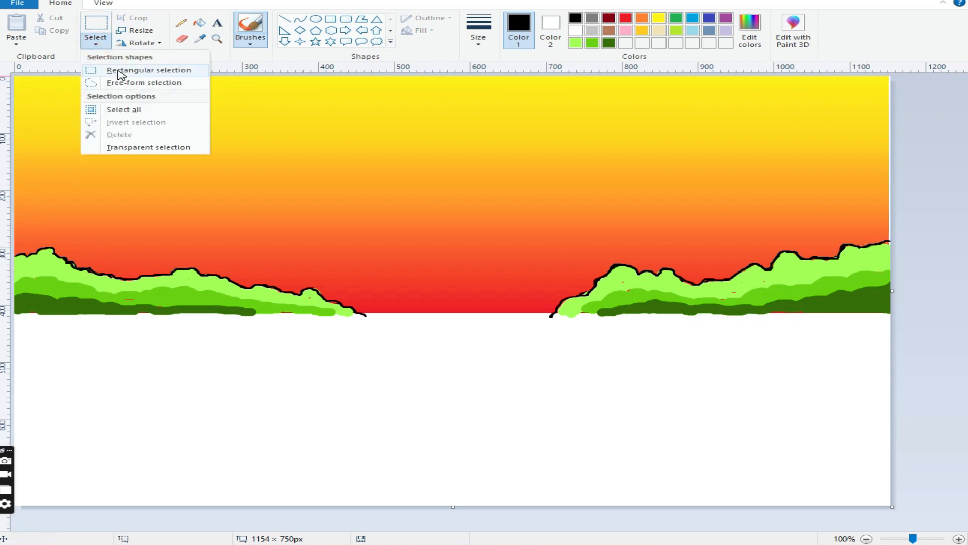
left_click(126, 67)
left_click_drag(15, 314, 900, 461)
key("Delete")
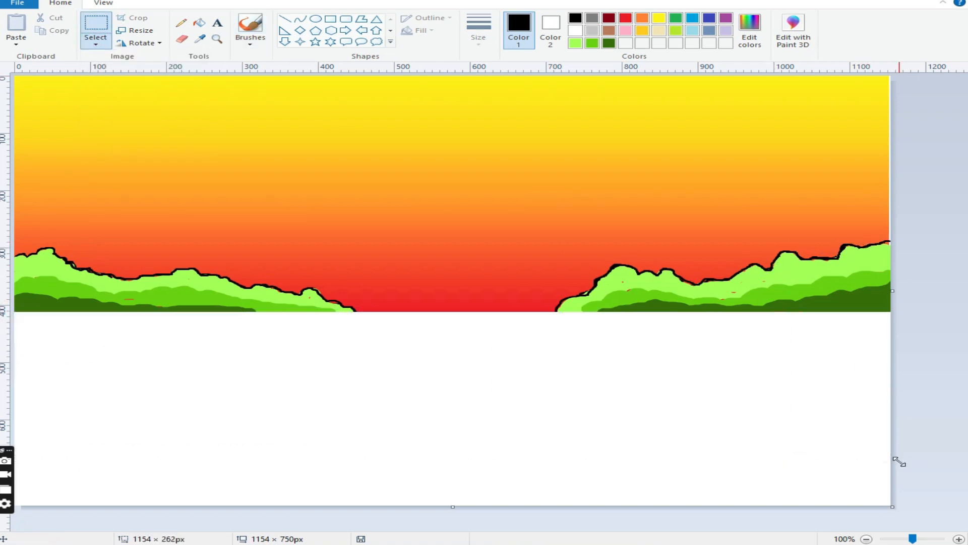
Brush a wavy light green arc across the bottom of the canvas and a black outline arching above it
left_click(576, 44)
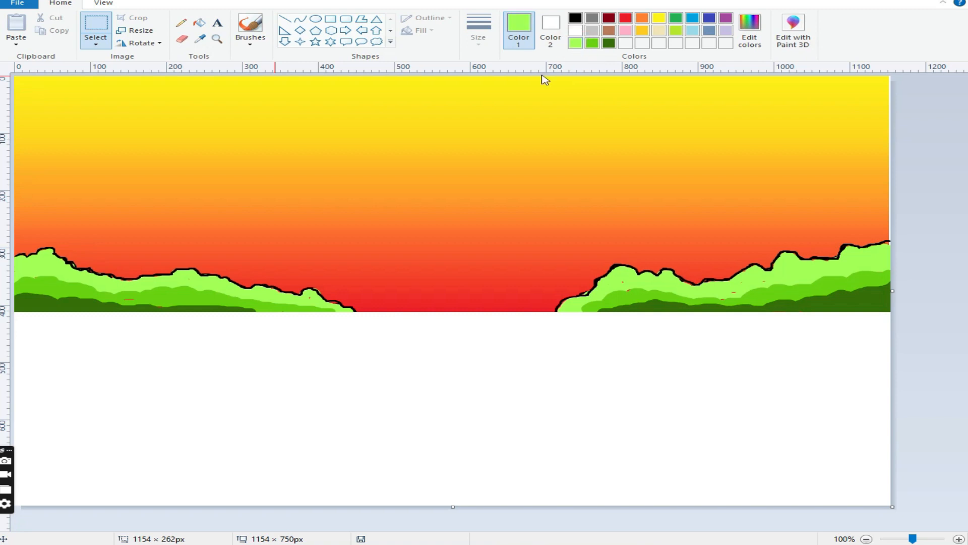
left_click_drag(24, 502, 61, 506)
left_click(188, 24)
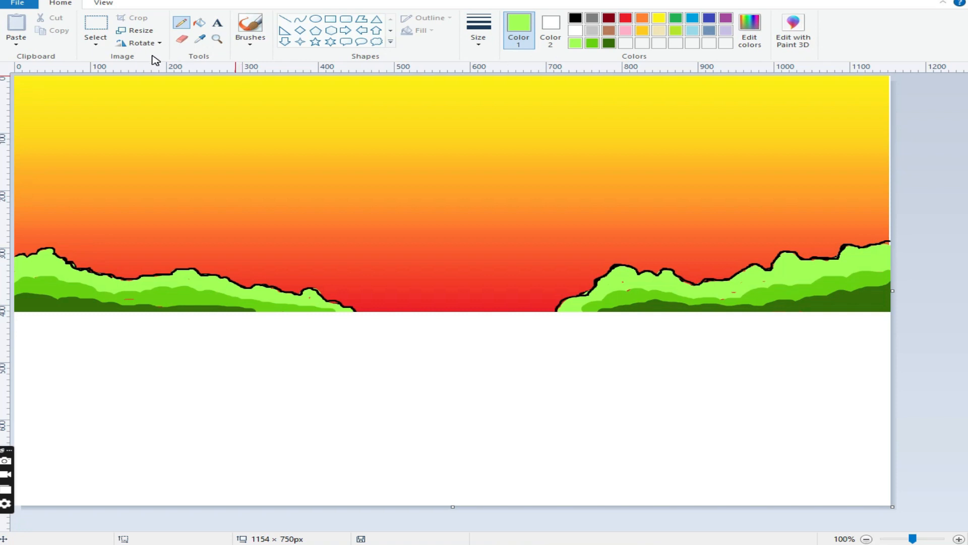
left_click(250, 44)
left_click(257, 64)
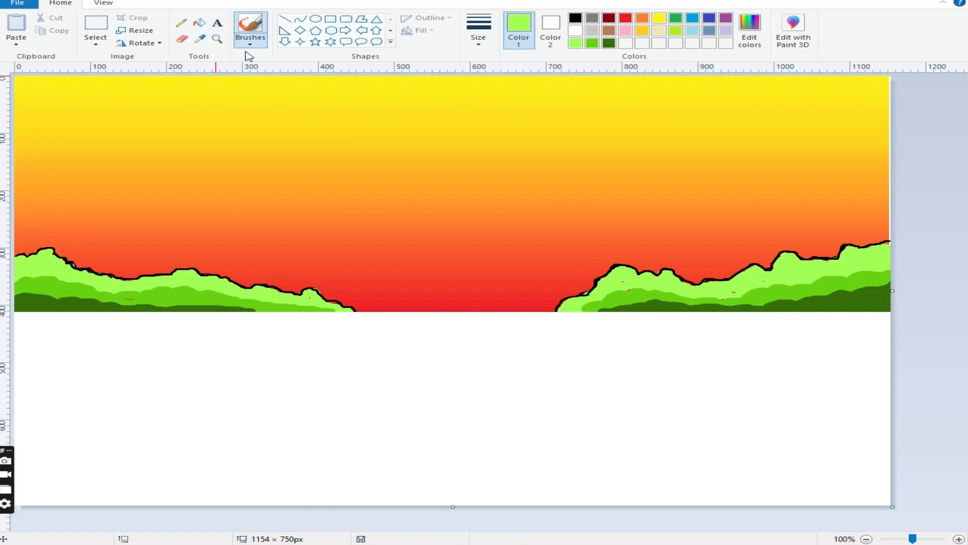
mouse_move(25, 504)
left_mouse_down()
mouse_move(313, 471)
mouse_move(509, 472)
mouse_move(890, 505)
left_mouse_up()
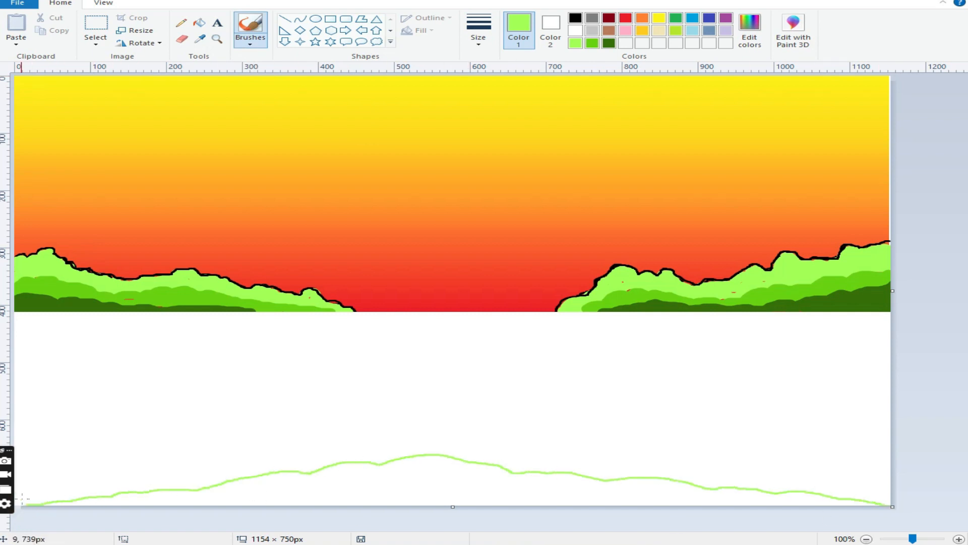
left_click(576, 19)
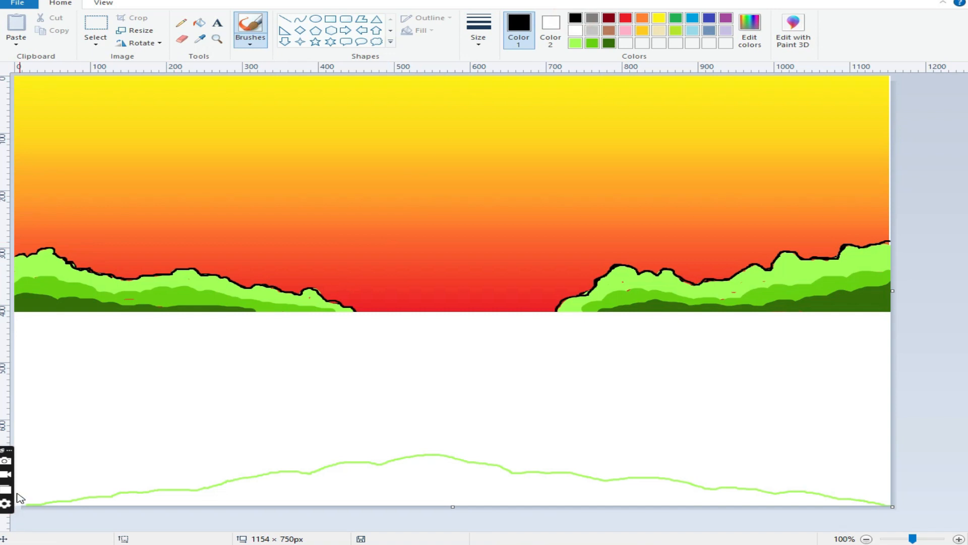
mouse_move(21, 492)
left_mouse_down()
mouse_move(352, 427)
mouse_move(624, 451)
mouse_move(890, 487)
left_mouse_up()
Fill the band between the black outline and the light green arc with light green
left_click(199, 22)
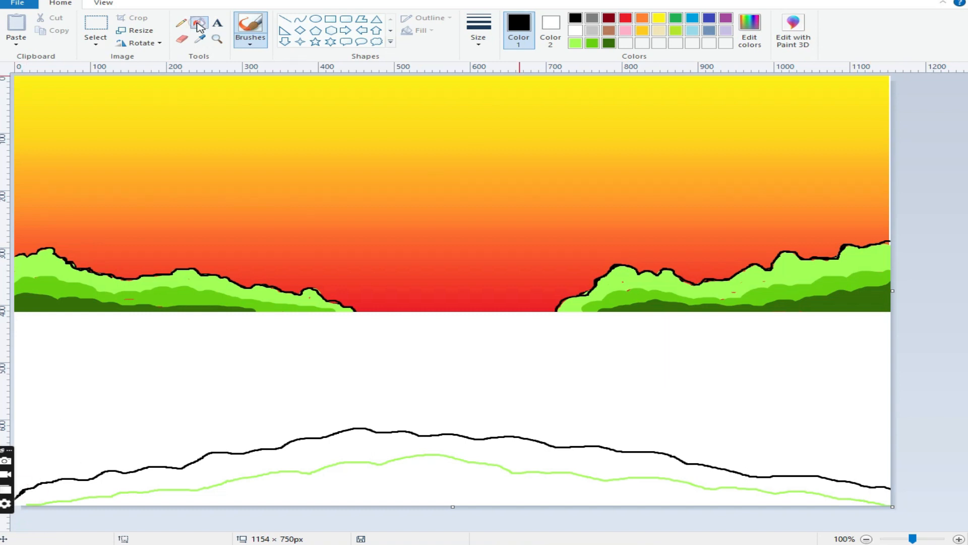
left_click(403, 443)
left_click(576, 44)
key("ctrl+z")
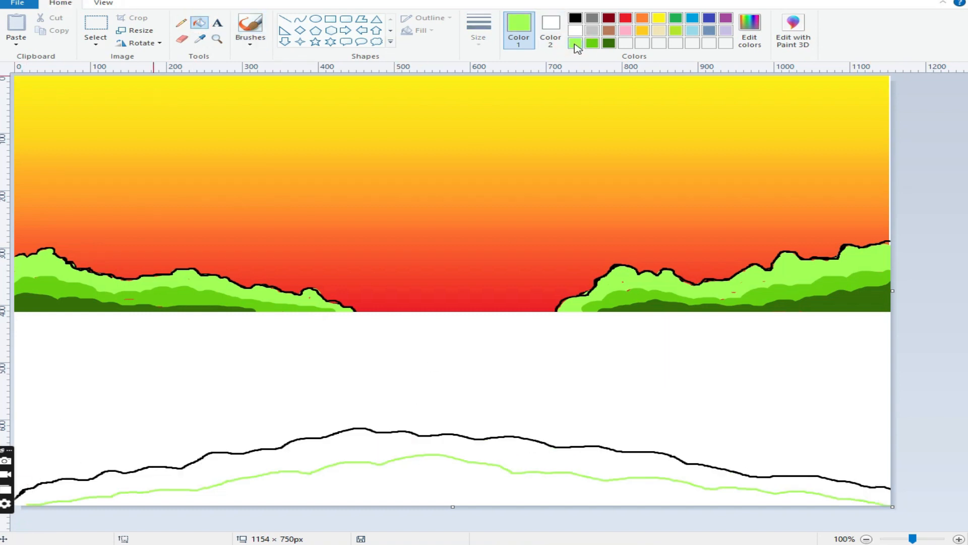
left_click(386, 448)
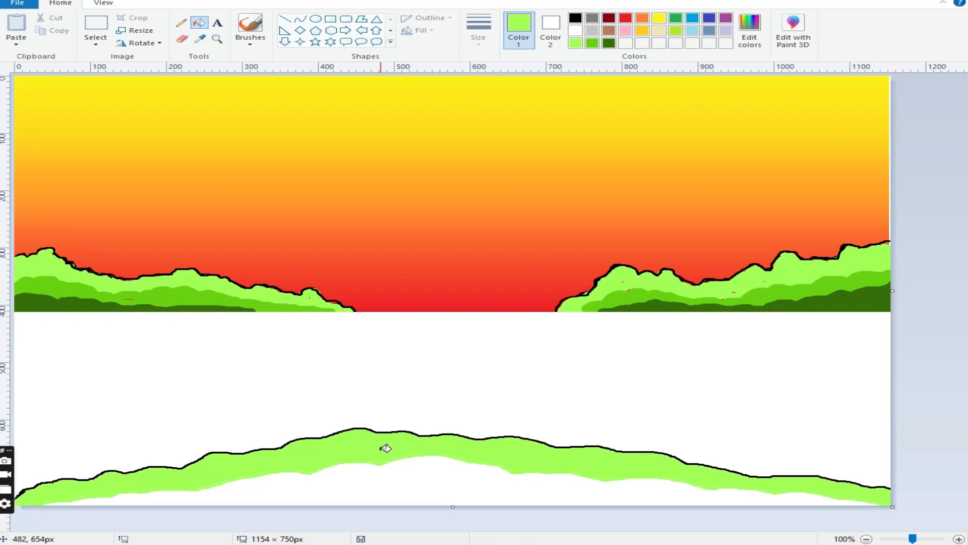
Brush a shorter wavy medium green arc below the light green band of the foreground hill
left_click(592, 43)
left_click(250, 35)
left_click(249, 61)
mouse_move(253, 500)
left_mouse_down()
mouse_move(482, 484)
mouse_move(701, 519)
left_mouse_up()
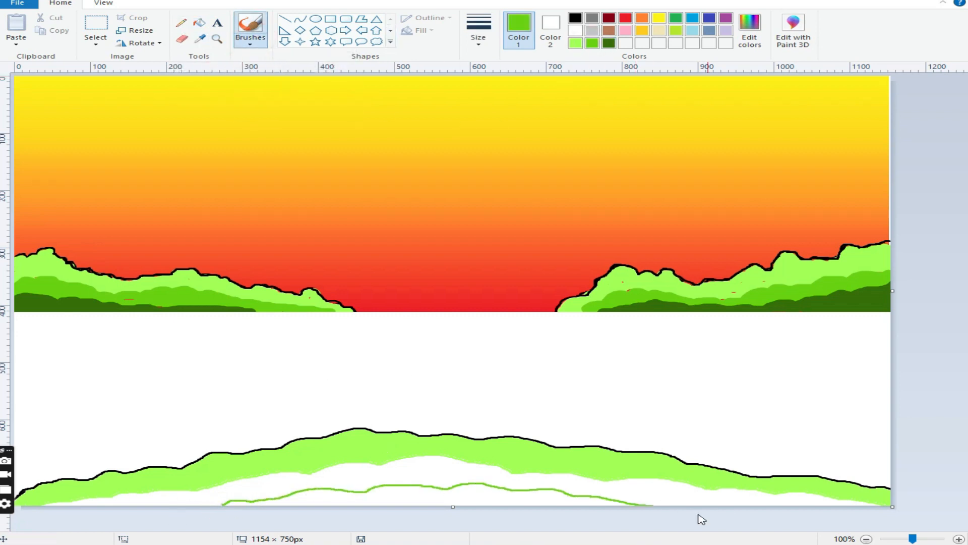
Fill the foreground hill's middle band with medium green and the area under the lowest arc with dark green
left_click(200, 22)
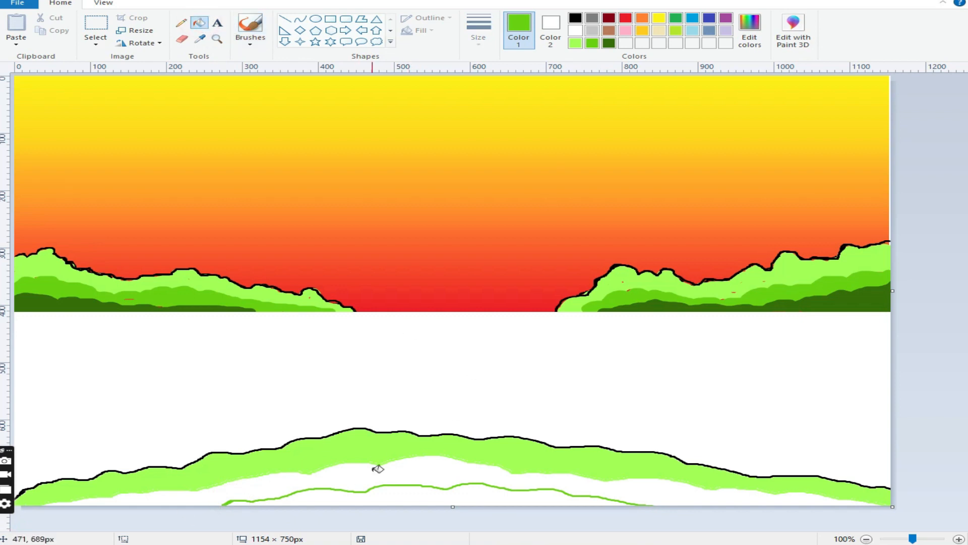
left_click(378, 469)
left_click(609, 43)
left_click(400, 490)
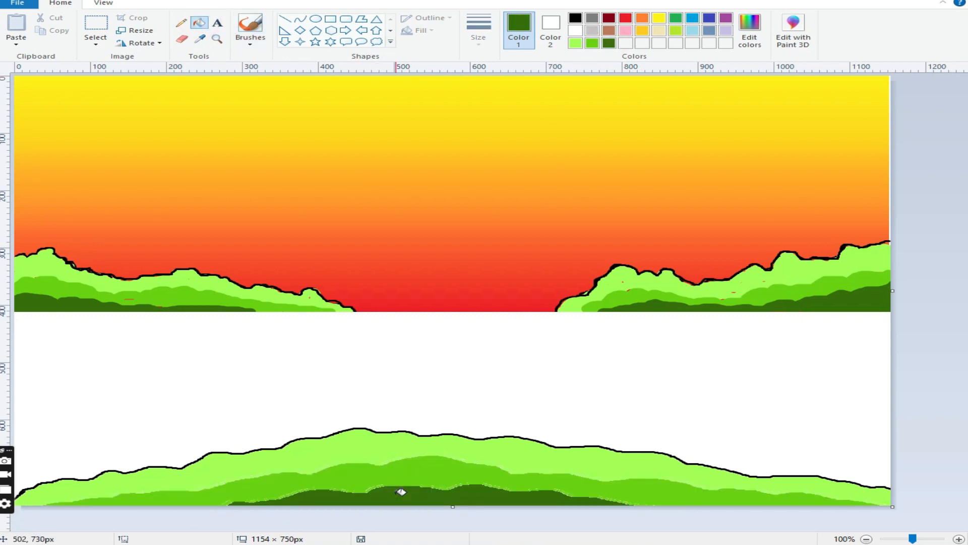
Pencil thin dark green grass lines along both ends of the foreground hill's medium green band
left_click(181, 22)
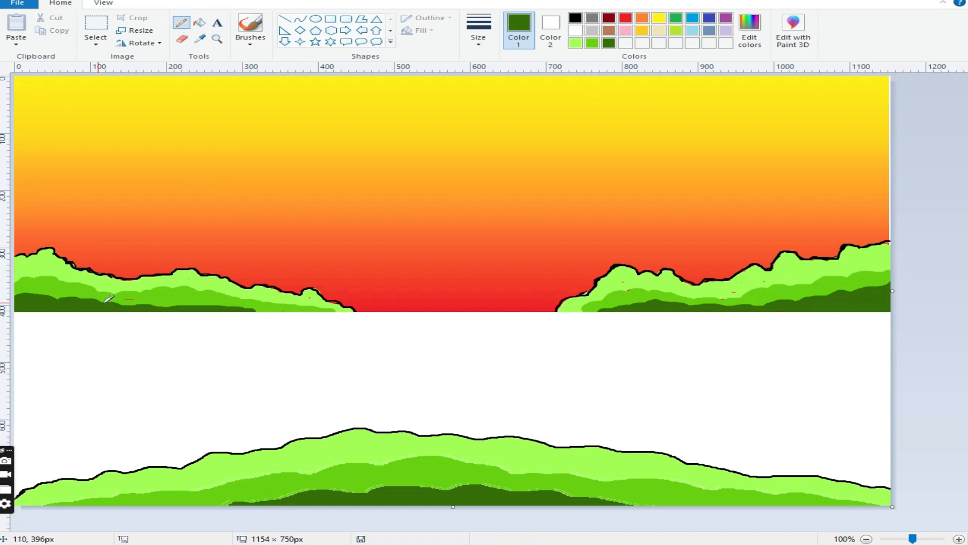
left_click_drag(253, 479, 259, 477)
left_click_drag(167, 497, 238, 489)
mouse_move(161, 496)
left_mouse_down()
mouse_move(242, 482)
mouse_move(91, 503)
left_mouse_up()
mouse_move(706, 489)
left_mouse_down()
mouse_move(775, 505)
mouse_move(683, 483)
mouse_move(780, 504)
mouse_move(705, 490)
left_mouse_up()
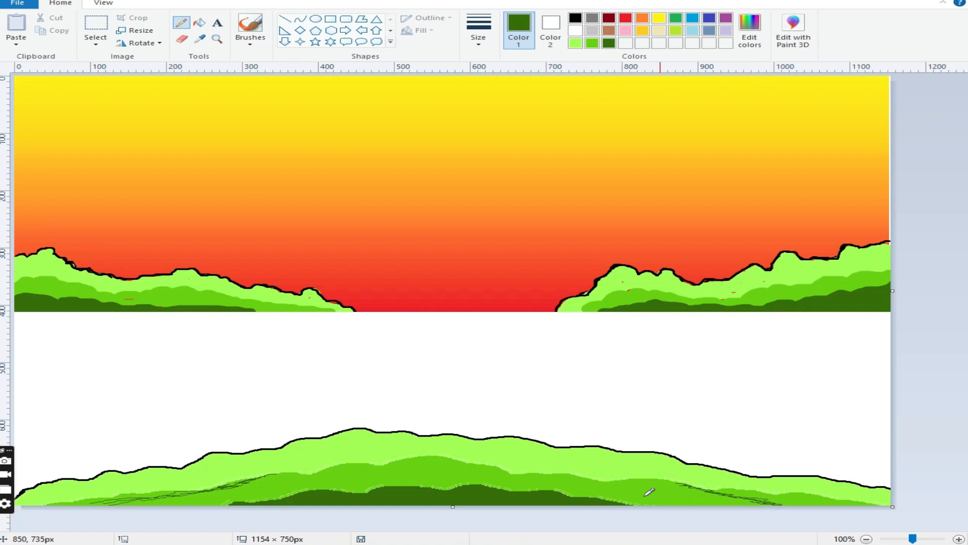
Sample the medium green and pencil thin texture lines across the foreground hill's light green band
left_click(200, 38)
left_click(356, 471)
mouse_move(186, 466)
left_mouse_down()
mouse_move(92, 498)
mouse_move(165, 481)
mouse_move(100, 495)
left_mouse_up()
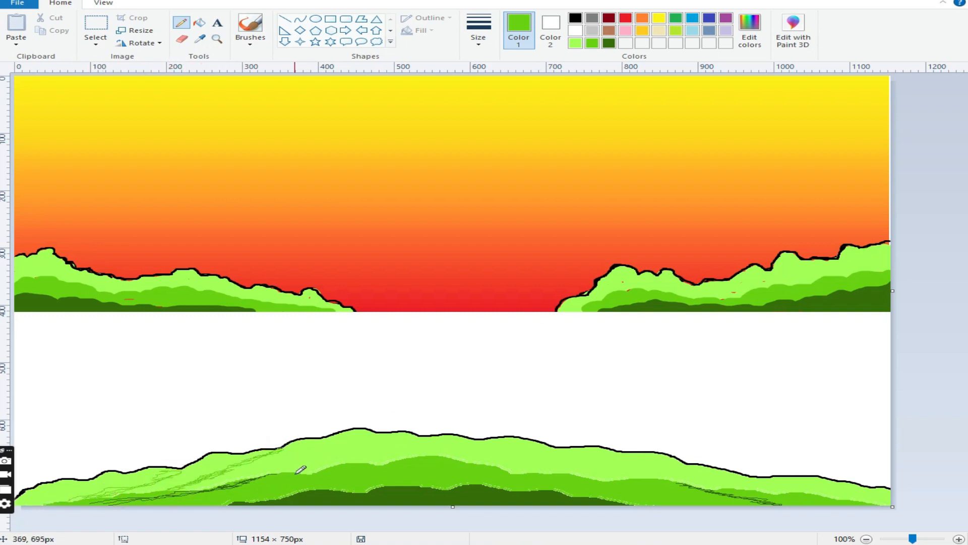
left_click_drag(412, 439, 507, 455)
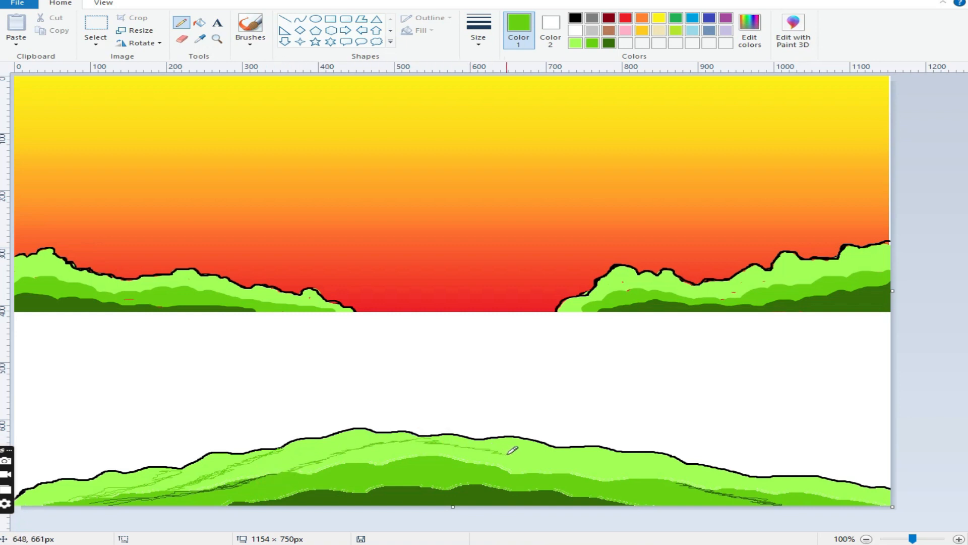
Create a custom very dark green from the dark green and make it Color 1
left_click(610, 44)
left_click(747, 31)
left_click(636, 288)
left_click(341, 346)
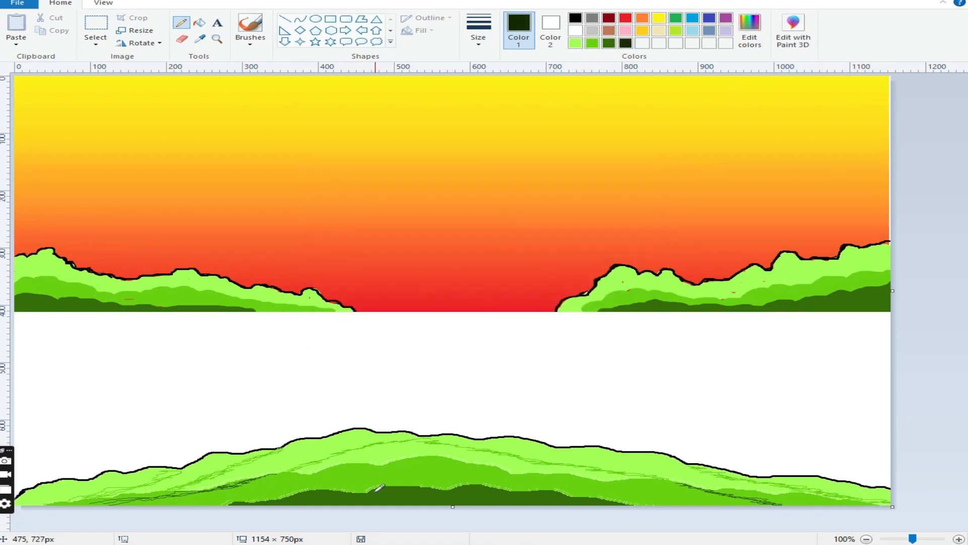
Pencil thin very dark green texture lines across the foreground hill's lowest dark green band
mouse_move(315, 503)
left_mouse_down()
mouse_move(361, 492)
mouse_move(320, 503)
left_mouse_up()
left_click_drag(437, 490, 508, 495)
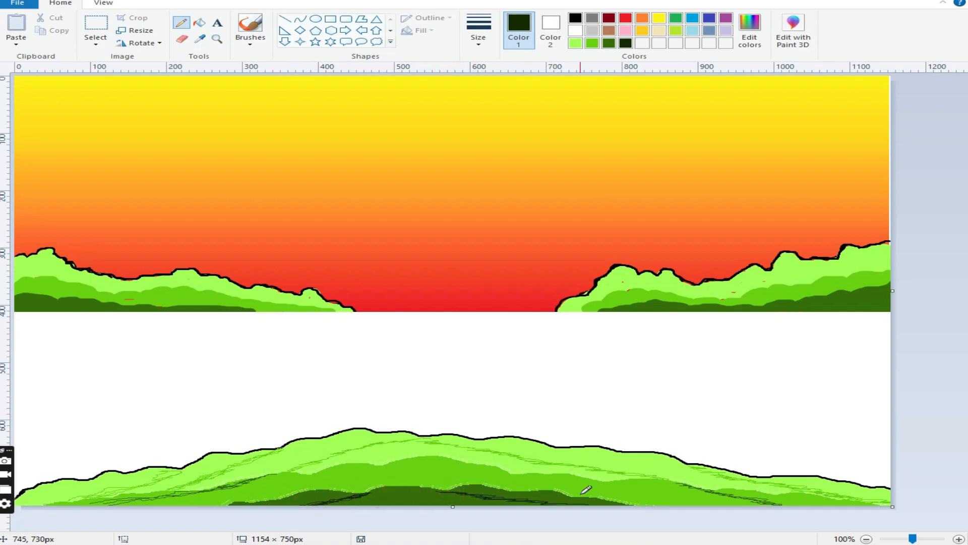
left_click(301, 19)
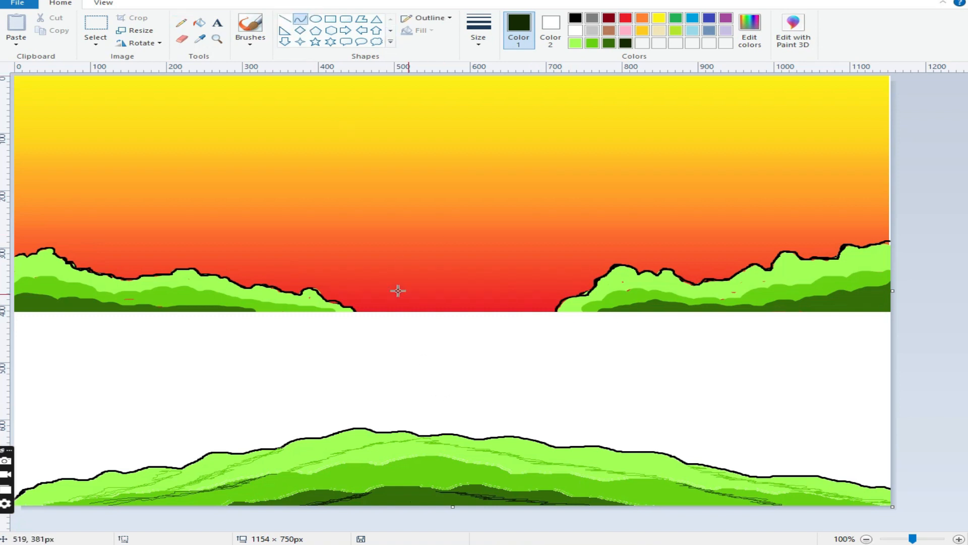
Draw a yellow sun ellipse about 157 × 154 px above the horizon between the side hills, with a yellow solid-color fill
left_click(658, 18)
left_click(551, 30)
left_click(659, 18)
left_click(316, 19)
left_click_drag(399, 226, 512, 311)
left_click_drag(448, 274, 451, 265)
left_click_drag(514, 302, 520, 306)
left_click_drag(449, 260, 449, 259)
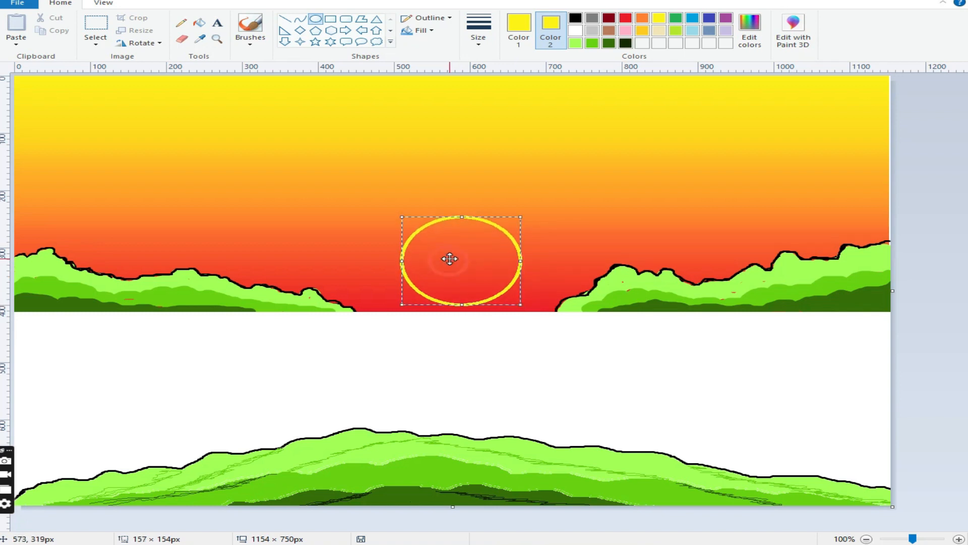
left_click(429, 32)
left_click(434, 60)
Draw the left palm trunk as two parallel black curves bowed to the left, rising from the foreground hill's peak
left_click(298, 19)
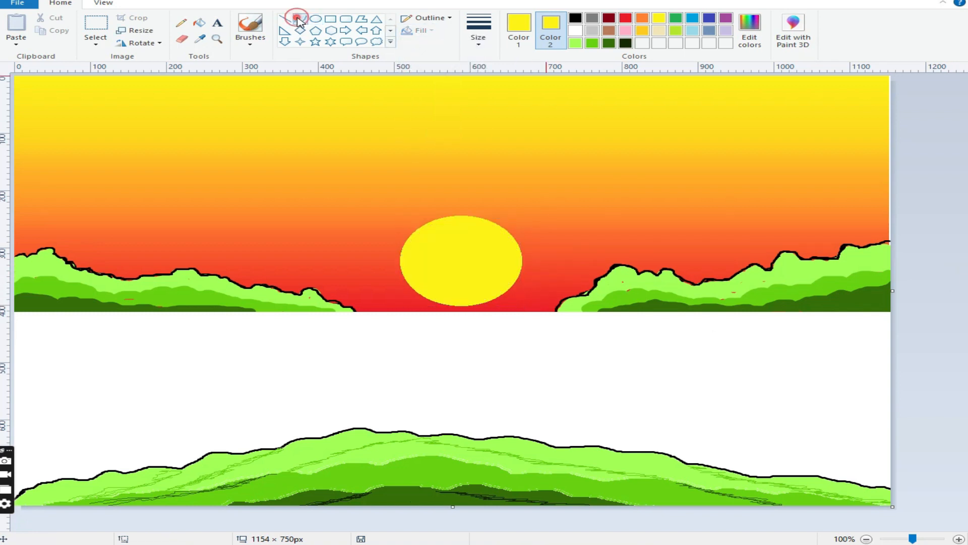
mouse_move(376, 185)
left_mouse_down()
mouse_move(356, 432)
mouse_move(379, 431)
left_mouse_up()
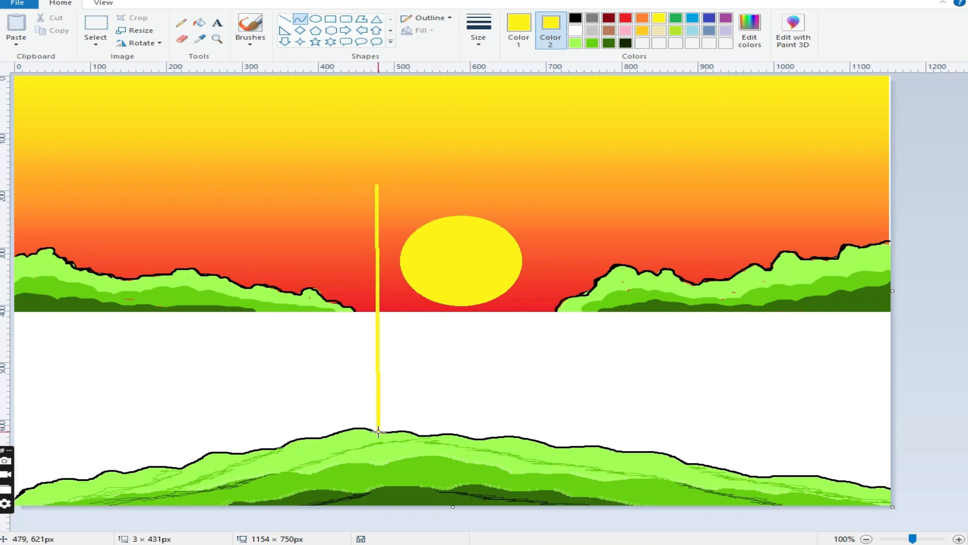
left_click(576, 19)
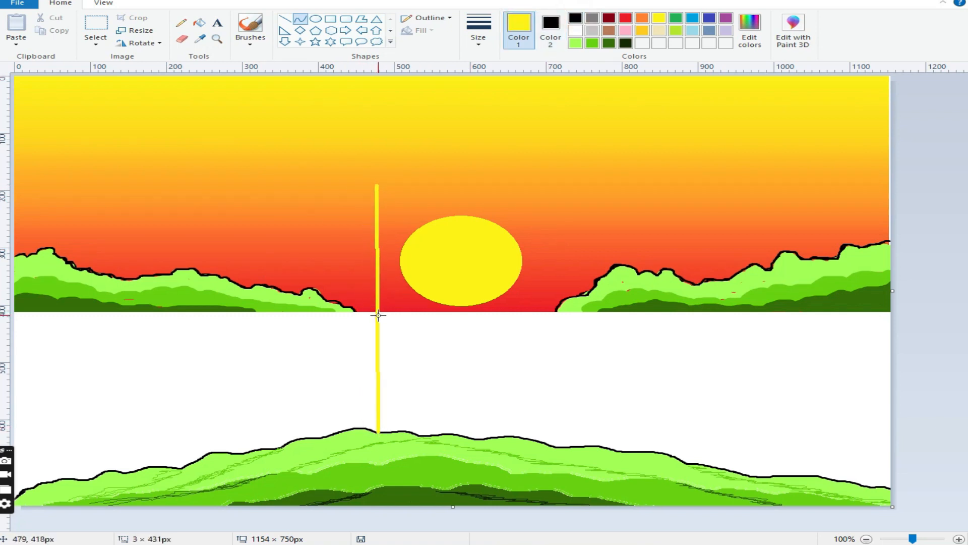
left_click(576, 19)
left_click_drag(378, 310, 338, 313)
left_click(929, 264)
mouse_move(363, 183)
left_mouse_down()
mouse_move(341, 415)
mouse_move(362, 429)
left_mouse_up()
left_click_drag(366, 328, 327, 318)
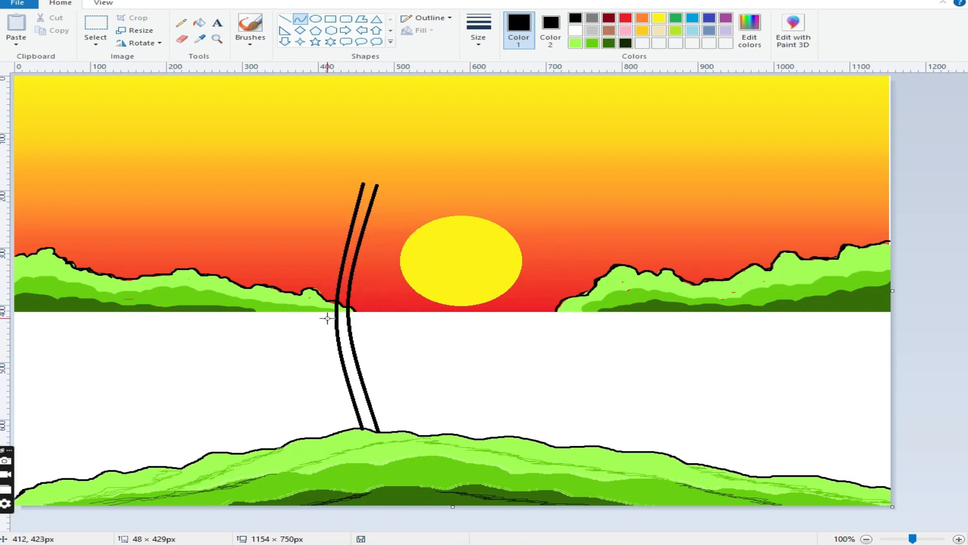
left_click(930, 281)
Draw the right palm trunk as two black curves bowed to the right, and set Color 1 to medium green
left_click_drag(552, 184, 536, 439)
left_click_drag(540, 328, 565, 318)
left_click_drag(560, 186, 553, 444)
left_click_drag(555, 328, 575, 324)
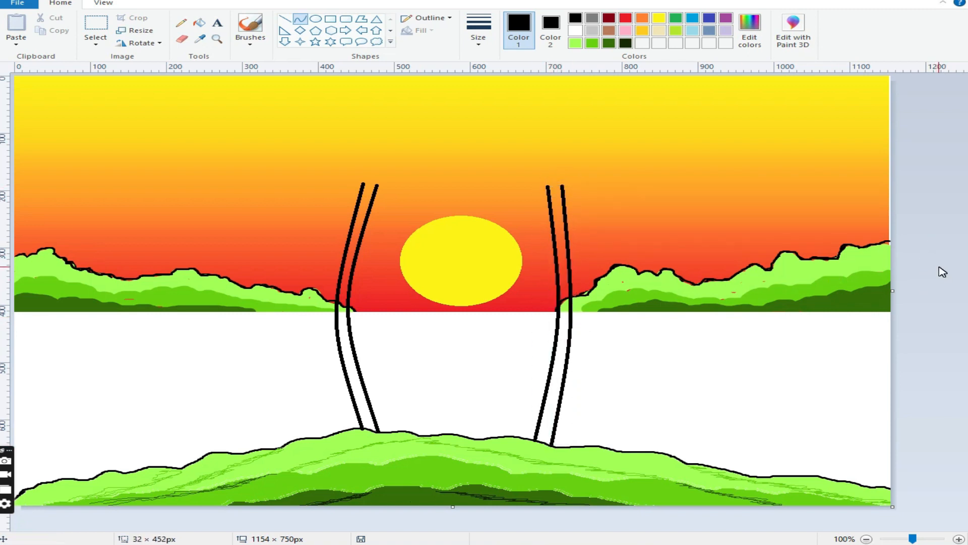
left_click(592, 43)
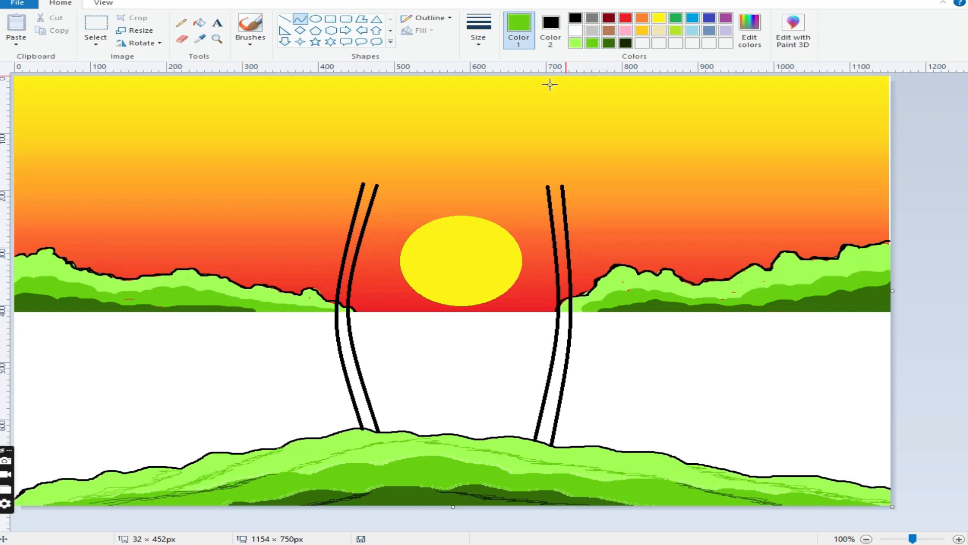
left_click(241, 45)
left_click(250, 41)
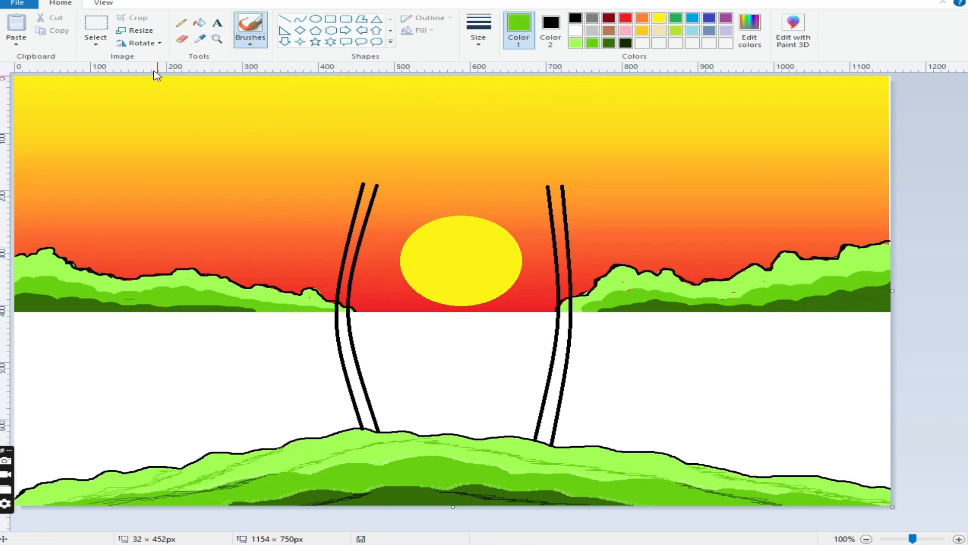
mouse_move(365, 181)
left_mouse_down()
mouse_move(342, 193)
mouse_move(327, 226)
mouse_move(333, 247)
mouse_move(325, 213)
left_mouse_up()
key("ctrl+z")
left_click(301, 19)
left_click_drag(367, 183, 312, 203)
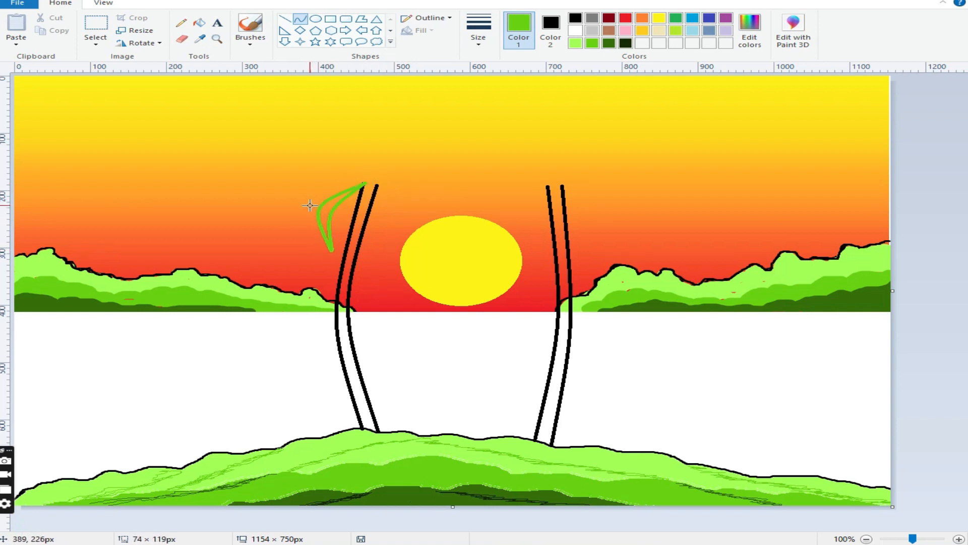
left_click(66, 2)
left_click(66, 2)
Paint the left palm's crown in medium green with broad brush strokes radiating around the top of its trunk
left_click(248, 42)
left_click(340, 63)
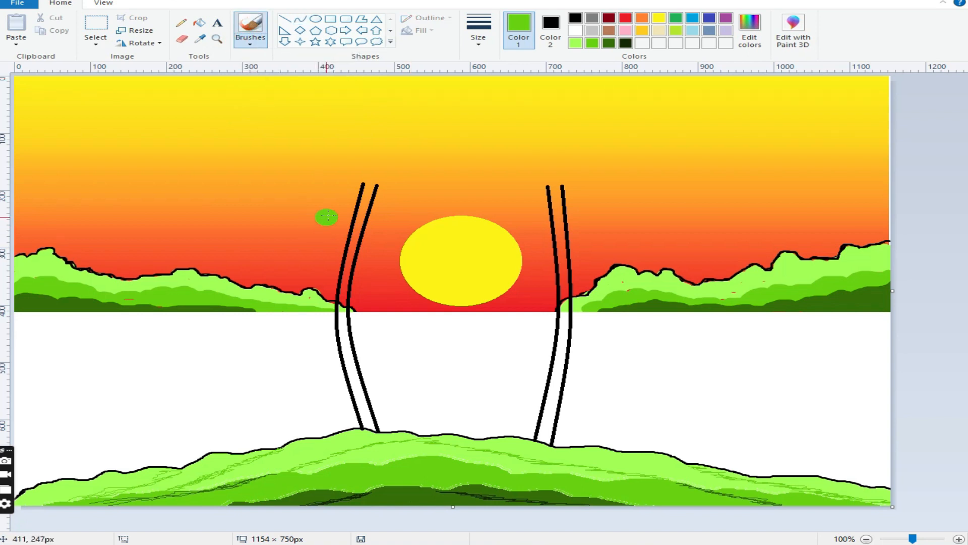
mouse_move(328, 234)
left_mouse_down()
mouse_move(326, 218)
mouse_move(361, 186)
left_mouse_up()
mouse_move(385, 234)
left_mouse_down()
mouse_move(389, 210)
mouse_move(376, 183)
left_mouse_up()
left_click_drag(306, 207, 361, 181)
mouse_move(411, 219)
left_mouse_down()
mouse_move(391, 184)
mouse_move(428, 196)
mouse_move(368, 176)
mouse_move(432, 176)
mouse_move(412, 169)
mouse_move(372, 172)
left_mouse_up()
mouse_move(306, 160)
left_mouse_down()
mouse_move(351, 173)
mouse_move(328, 134)
mouse_move(384, 127)
mouse_move(376, 160)
left_mouse_up()
left_click_drag(426, 141, 385, 166)
mouse_move(345, 221)
left_mouse_down()
mouse_move(354, 188)
mouse_move(370, 208)
mouse_move(335, 222)
mouse_move(313, 208)
mouse_move(340, 186)
mouse_move(325, 179)
mouse_move(367, 203)
left_mouse_up()
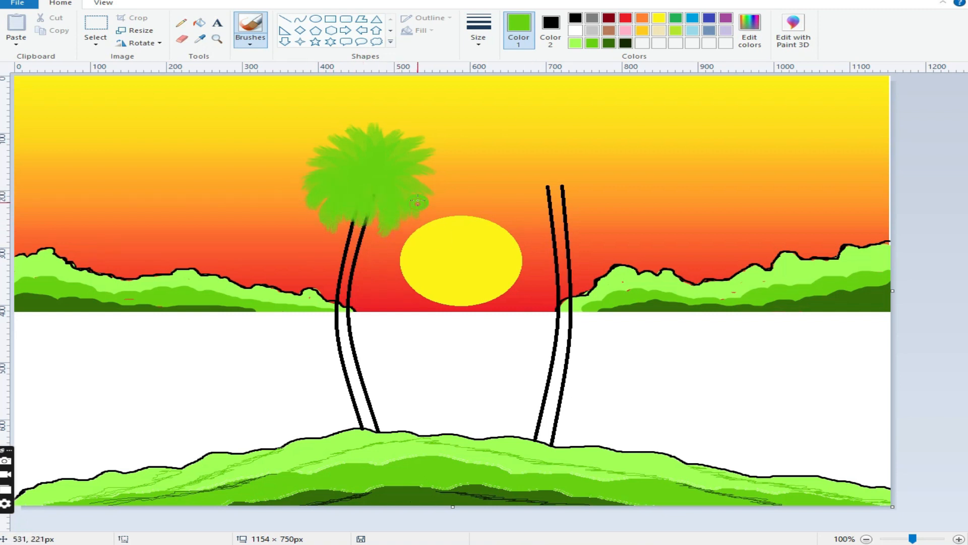
Paint a matching medium green crown of radiating brush strokes around the top of the right palm's trunk
left_click_drag(541, 233, 548, 181)
left_click_drag(575, 232, 563, 172)
mouse_move(599, 219)
left_mouse_down()
mouse_move(571, 180)
mouse_move(596, 189)
mouse_move(572, 177)
left_mouse_up()
left_click_drag(621, 190, 575, 172)
left_click_drag(620, 177, 567, 167)
left_click_drag(622, 169, 570, 168)
mouse_move(527, 217)
left_mouse_down()
mouse_move(523, 194)
mouse_move(552, 166)
mouse_move(502, 207)
mouse_move(508, 194)
mouse_move(563, 168)
left_mouse_up()
mouse_move(498, 182)
left_mouse_down()
mouse_move(555, 164)
mouse_move(506, 148)
mouse_move(547, 164)
mouse_move(524, 130)
mouse_move(553, 166)
mouse_move(545, 123)
mouse_move(564, 142)
mouse_move(588, 126)
mouse_move(568, 155)
left_mouse_up()
mouse_move(605, 135)
left_mouse_down()
mouse_move(572, 158)
mouse_move(586, 160)
left_mouse_up()
Create a darker green custom color and brush it over the inner part of both palm crowns, leaving lighter tips
left_click(750, 30)
left_click(342, 346)
left_click(750, 30)
left_click(637, 261)
left_click(637, 267)
left_click(342, 346)
mouse_move(335, 204)
left_mouse_down()
mouse_move(352, 181)
mouse_move(326, 187)
mouse_move(346, 169)
mouse_move(315, 172)
mouse_move(334, 160)
mouse_move(326, 150)
mouse_move(353, 144)
mouse_move(337, 141)
mouse_move(360, 166)
mouse_move(348, 134)
mouse_move(372, 138)
mouse_move(389, 127)
mouse_move(398, 143)
mouse_move(380, 164)
mouse_move(425, 147)
mouse_move(425, 168)
mouse_move(364, 182)
mouse_move(428, 182)
mouse_move(419, 197)
mouse_move(375, 173)
mouse_move(412, 208)
mouse_move(385, 196)
mouse_move(383, 218)
mouse_move(365, 213)
mouse_move(361, 185)
mouse_move(344, 195)
mouse_move(321, 184)
mouse_move(334, 219)
mouse_move(373, 225)
mouse_move(320, 197)
mouse_move(329, 182)
mouse_move(317, 165)
mouse_move(351, 210)
mouse_move(333, 211)
mouse_move(354, 198)
mouse_move(325, 202)
mouse_move(320, 181)
mouse_move(320, 209)
mouse_move(338, 191)
mouse_move(350, 230)
left_mouse_up()
mouse_move(553, 223)
left_mouse_down()
mouse_move(570, 211)
mouse_move(580, 226)
mouse_move(563, 189)
mouse_move(602, 204)
mouse_move(557, 177)
mouse_move(625, 162)
mouse_move(611, 142)
mouse_move(564, 129)
mouse_move(557, 161)
mouse_move(542, 151)
mouse_move(507, 162)
mouse_move(522, 191)
mouse_move(498, 175)
mouse_move(525, 212)
mouse_move(557, 198)
left_mouse_up()
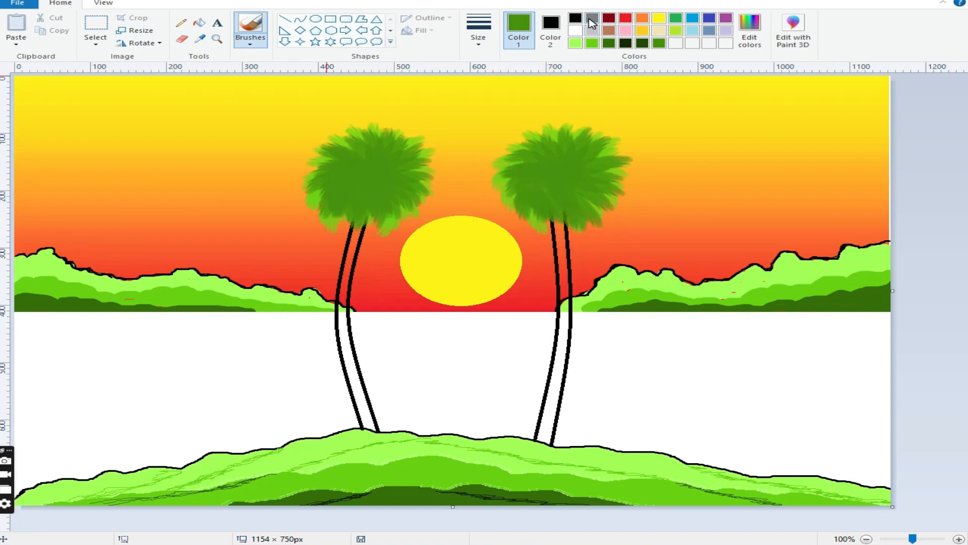
Create a very dark brown from the dark red and paint the left palm trunk with a smaller brush size
left_click(609, 18)
left_click(750, 31)
left_click_drag(645, 263, 645, 292)
left_click(340, 348)
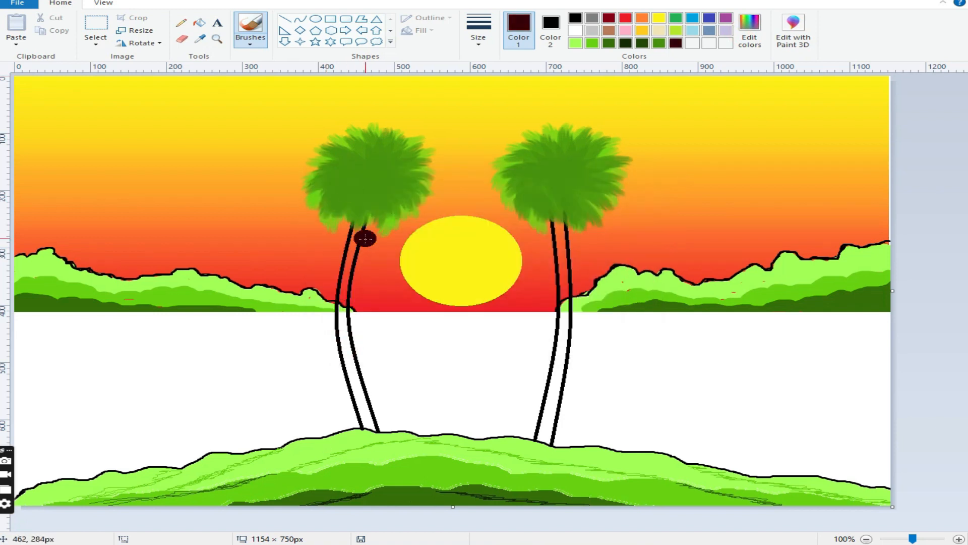
left_click(478, 31)
left_click(480, 84)
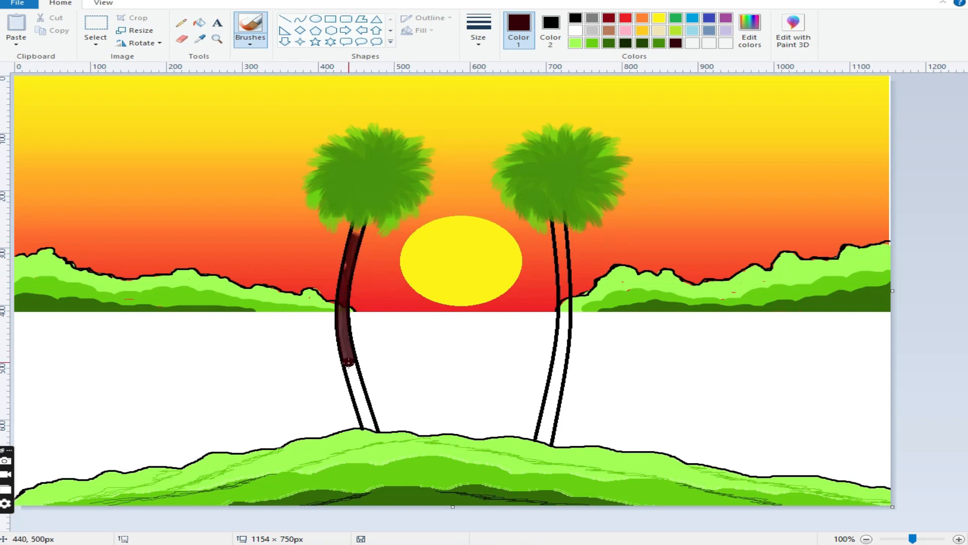
left_click_drag(348, 361, 363, 417)
mouse_move(354, 363)
left_mouse_down()
mouse_move(353, 352)
mouse_move(370, 426)
mouse_move(361, 406)
left_mouse_up()
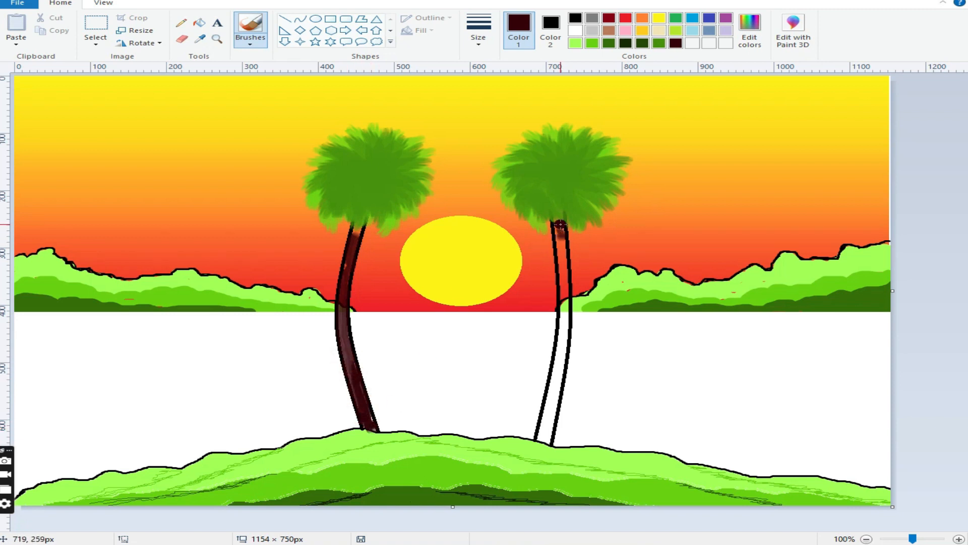
Paint the right palm trunk very dark brown from the crown down to the hill, undoing the stray stroke
mouse_move(563, 245)
left_mouse_down()
mouse_move(563, 286)
mouse_move(557, 221)
mouse_move(558, 337)
mouse_move(569, 317)
mouse_move(563, 356)
left_mouse_up()
key("ctrl+z")
left_click_drag(542, 439, 548, 405)
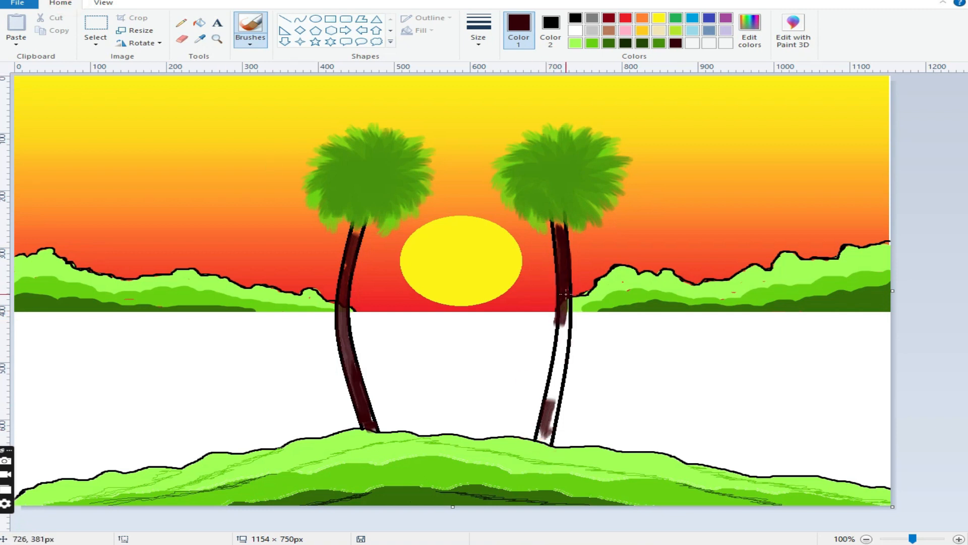
left_click_drag(571, 319, 539, 424)
left_click_drag(555, 399, 542, 445)
left_click(64, 1)
left_click_drag(556, 397, 548, 438)
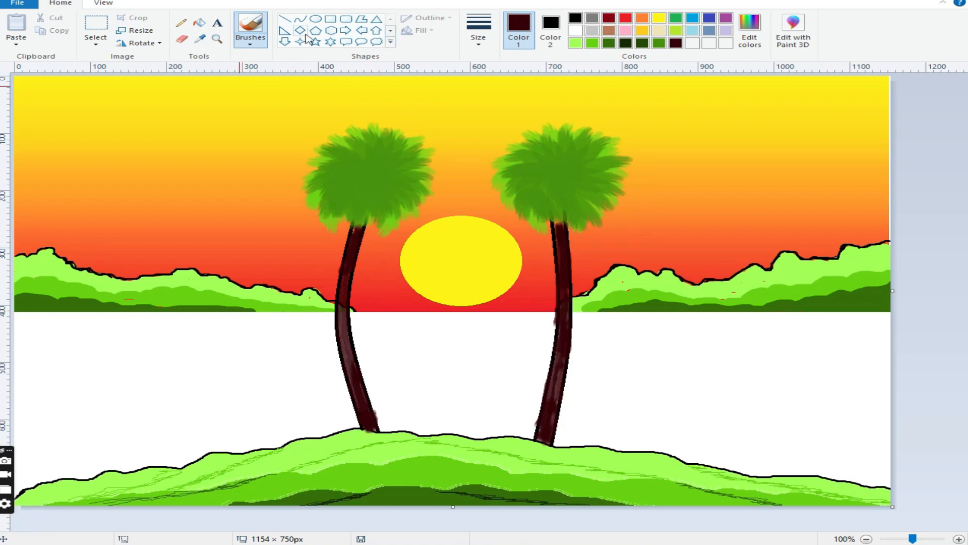
Create a dark gray from black and pencil thin curved bark rings across both palm trunks
left_click(181, 23)
left_click(575, 19)
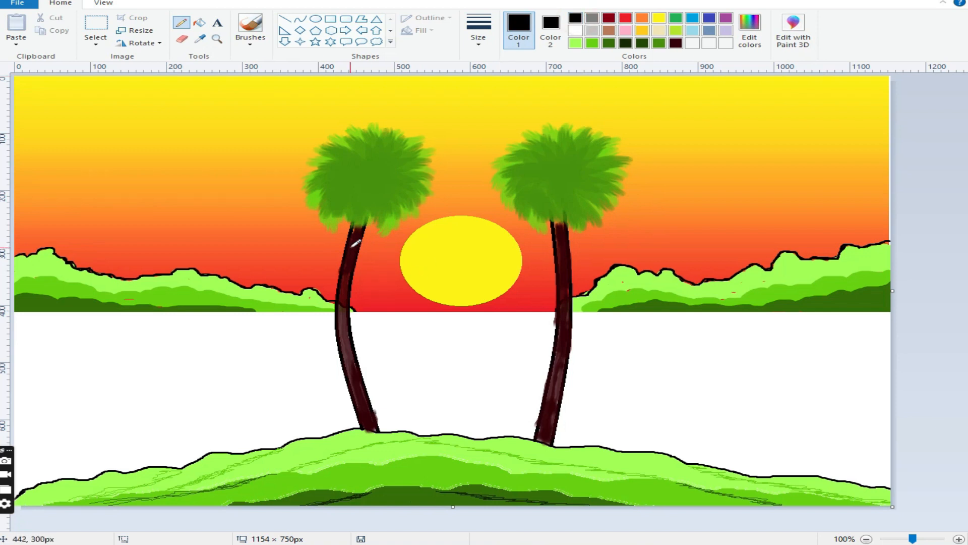
left_click(750, 27)
left_click(641, 255)
left_click(335, 346)
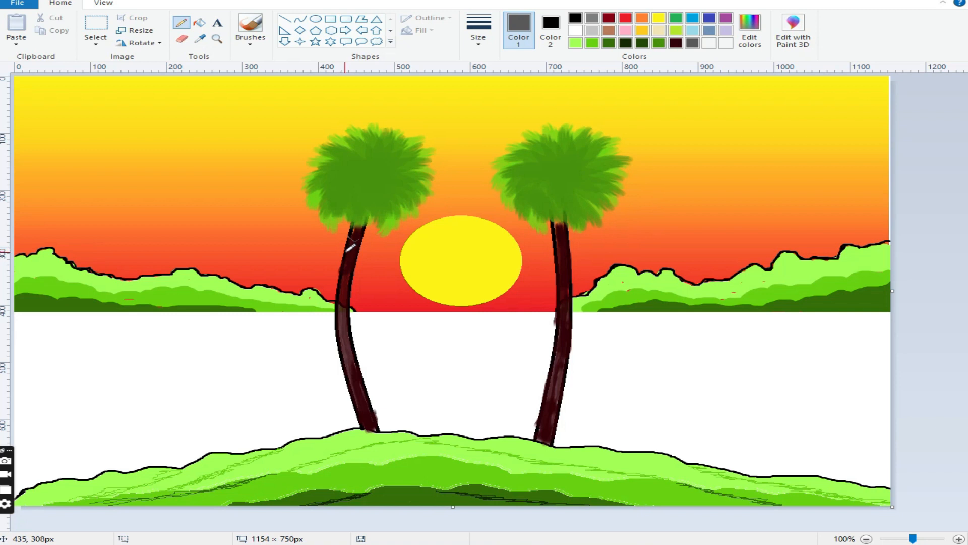
left_click_drag(342, 268, 351, 268)
left_click_drag(348, 387, 361, 387)
left_click_drag(353, 400, 364, 398)
mouse_move(554, 231)
left_mouse_down()
mouse_move(562, 228)
mouse_move(566, 262)
left_mouse_up()
mouse_move(557, 327)
left_mouse_down()
mouse_move(571, 329)
mouse_move(565, 360)
left_mouse_up()
Set both colors to bright blue and draw a polygon about 455 × 329 px over the water area beside the left trunk
left_click(692, 18)
left_click(551, 30)
left_click(692, 18)
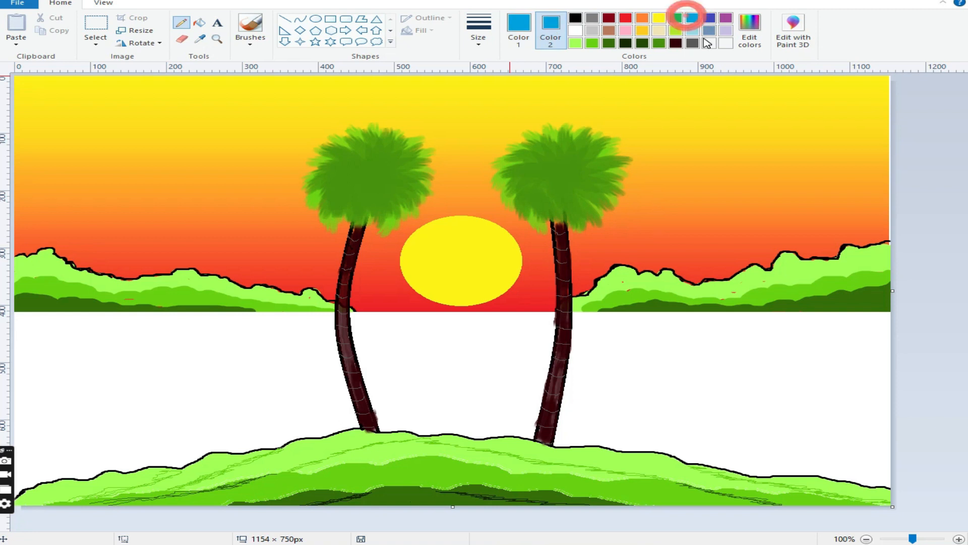
left_click(361, 20)
left_click_drag(14, 311, 15, 497)
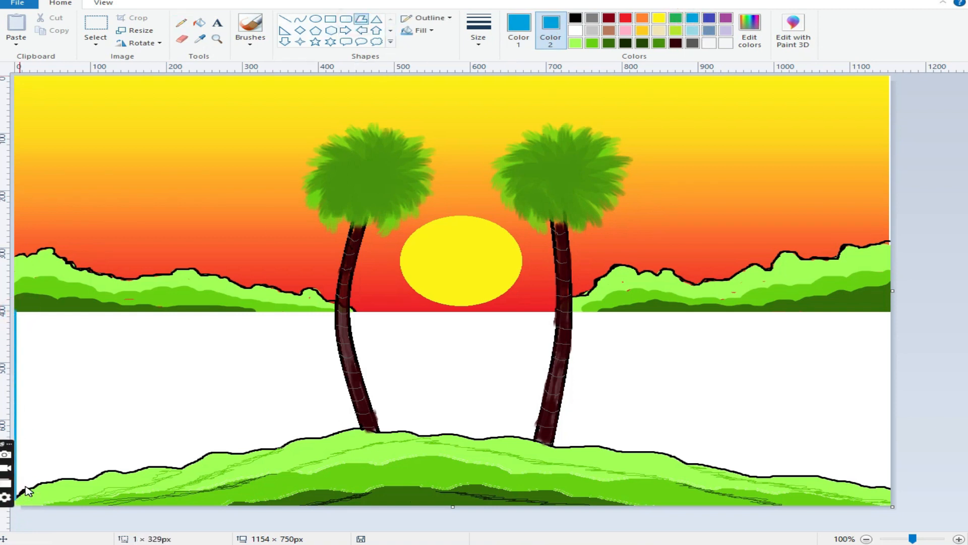
left_click(41, 481)
left_click_drag(40, 480, 236, 452)
left_click_drag(247, 449, 335, 311)
Try the Crayon fill on the water polygon, and set its fill to Oil
left_click(418, 30)
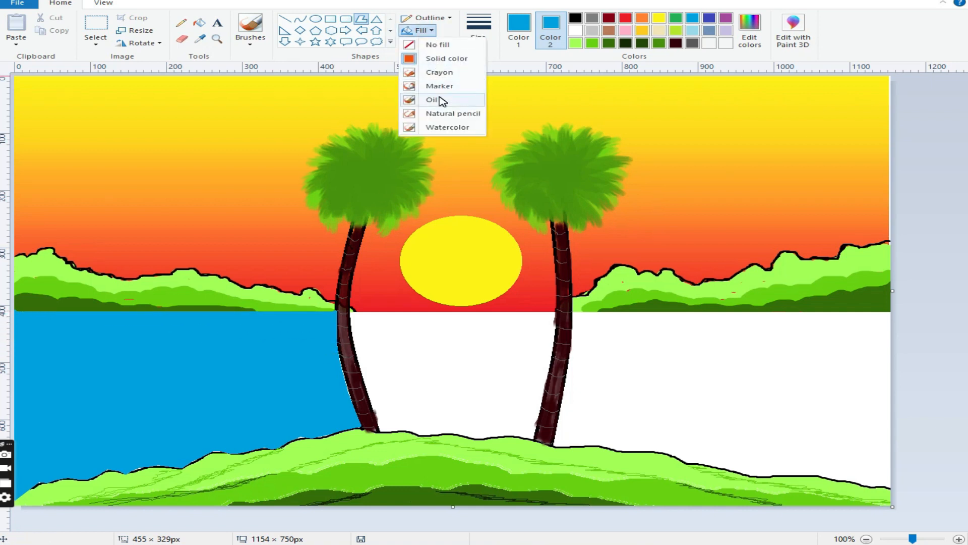
left_click(439, 72)
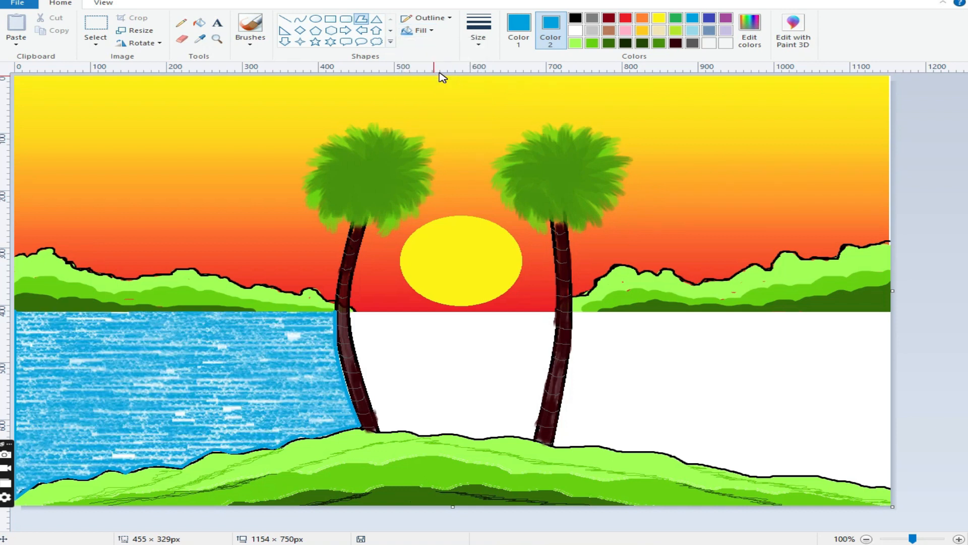
left_click(432, 32)
left_click(432, 101)
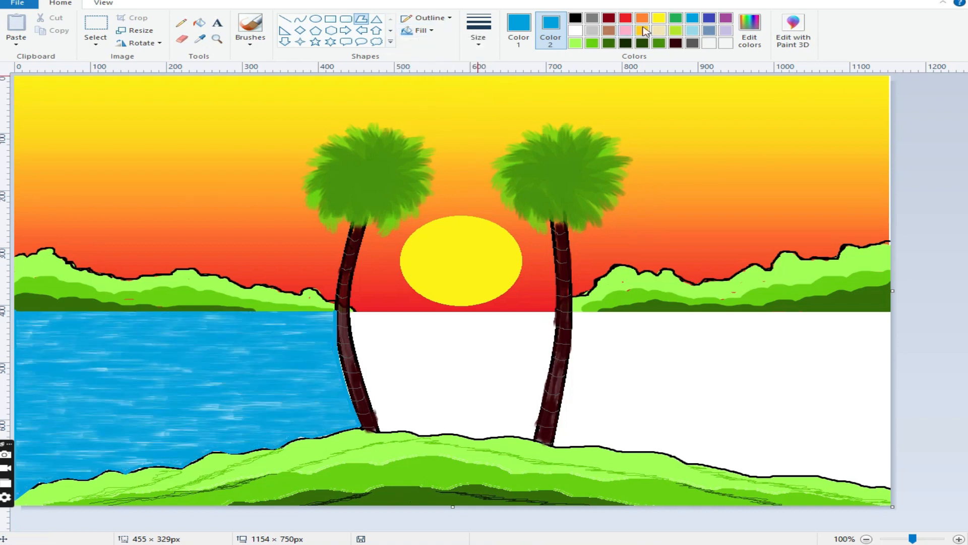
Try pale blue as the water polygon's outline and fill color
left_click(692, 30)
left_click(519, 25)
left_click(692, 30)
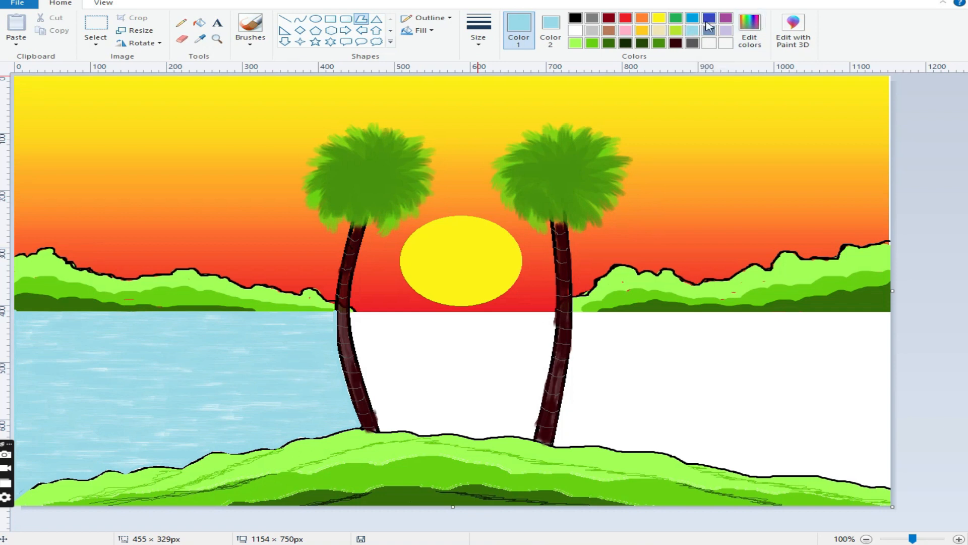
Create a custom light blue and apply it as the water polygon's outline and fill color
left_click(750, 30)
left_click(634, 234)
left_click(336, 343)
left_click(549, 28)
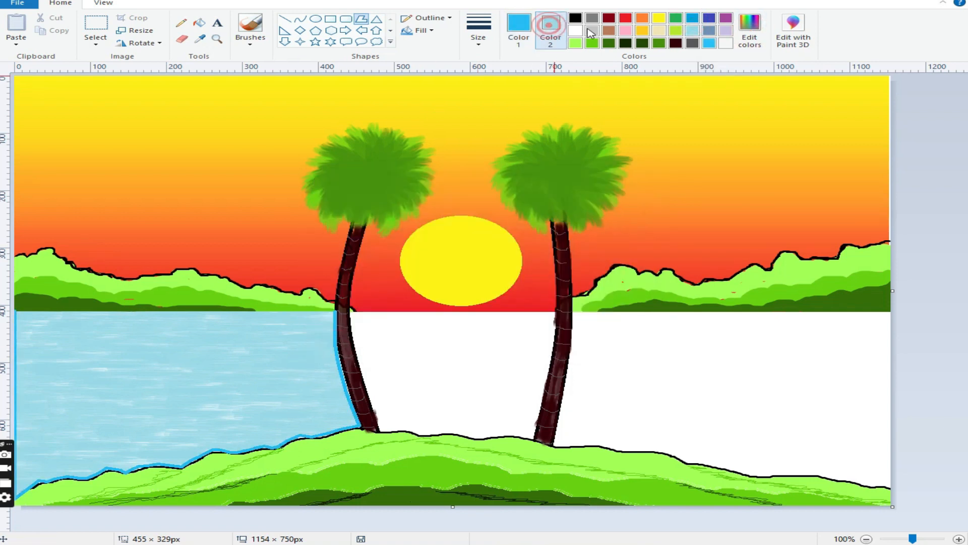
left_click(708, 44)
left_click(946, 388)
Draw a light blue oil-filled polygon about 272 × 220 px over the water area between the two palm trunks
left_click_drag(350, 311, 353, 346)
left_click(555, 324)
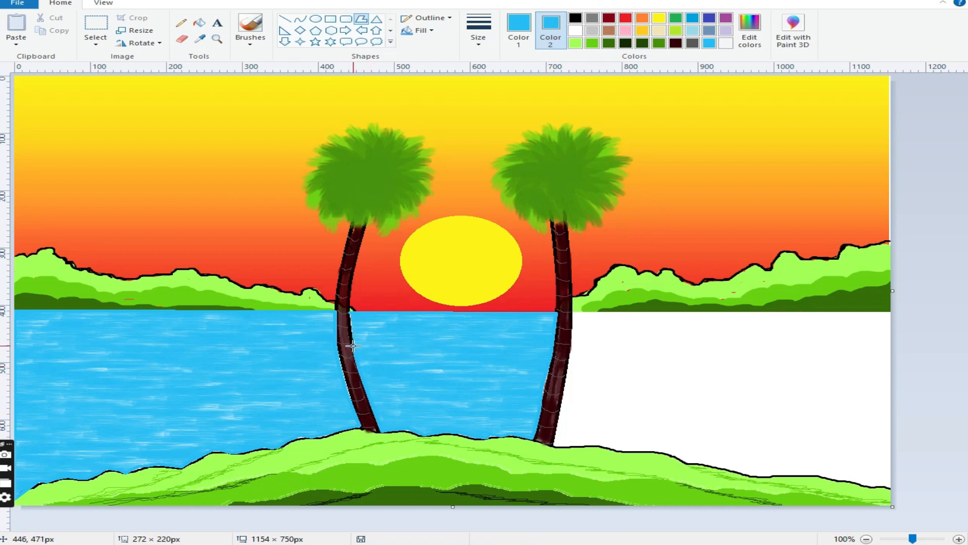
left_click(963, 337)
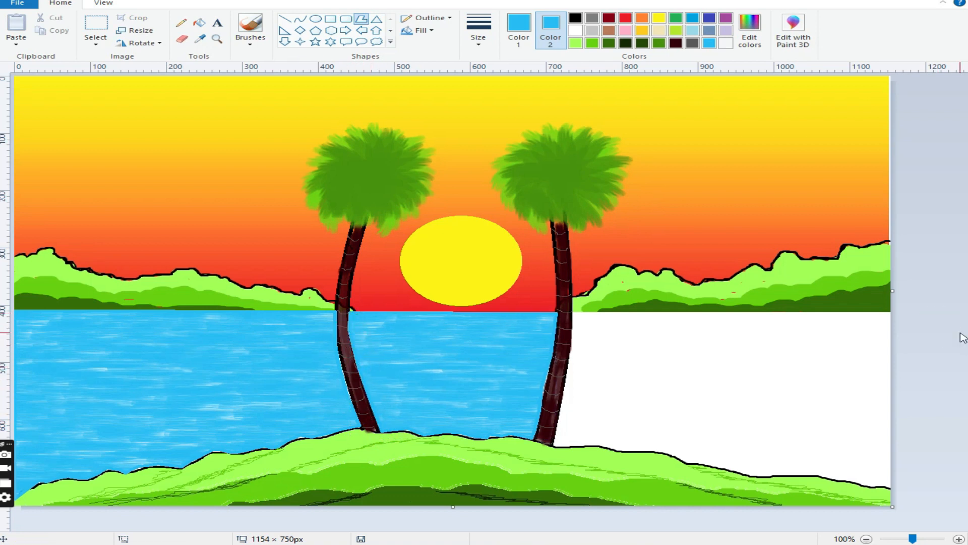
Cover the white area from the right trunk to the canvas edge with two light blue oil-filled polygons
left_click_drag(575, 312, 876, 477)
left_click(945, 473)
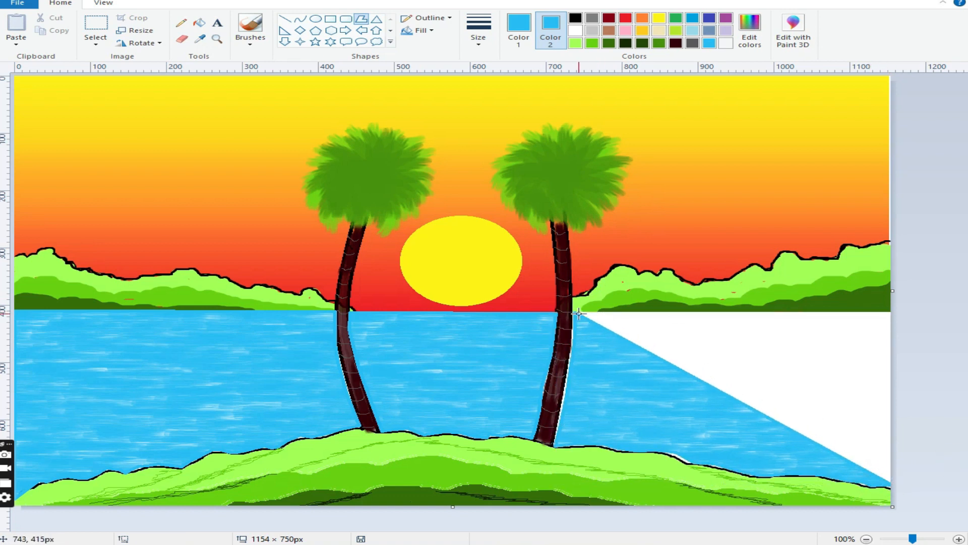
left_click_drag(578, 312, 892, 486)
left_click(957, 438)
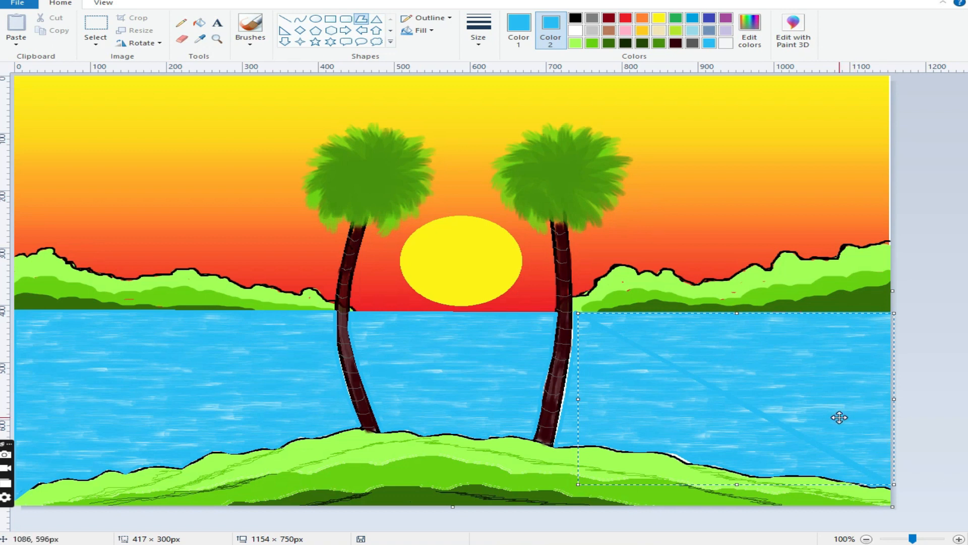
Draw short black grass blades on both sides of the left palm trunk's base with the Pencil at a thin line size
left_click(181, 23)
left_click(575, 18)
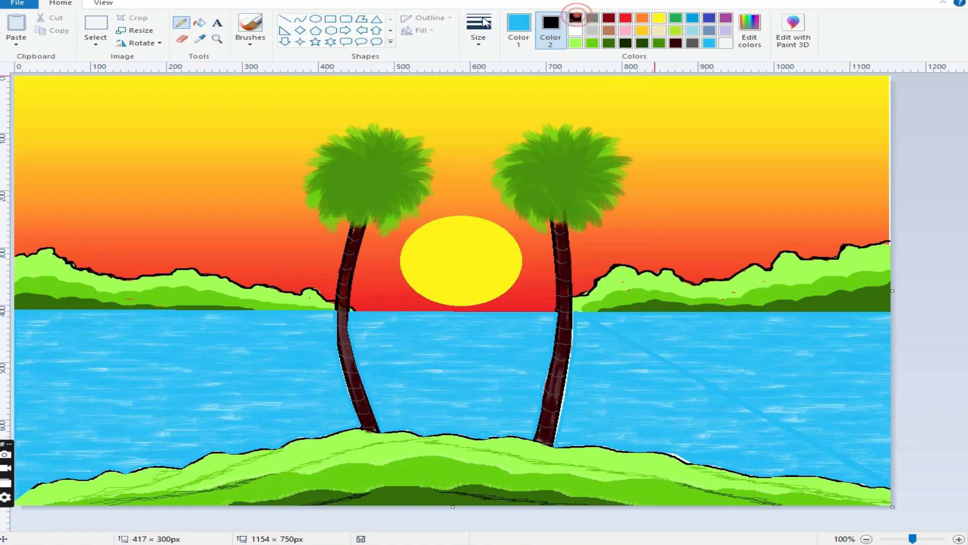
left_click(519, 30)
left_click(575, 17)
left_click(354, 425)
left_click_drag(353, 427, 355, 423)
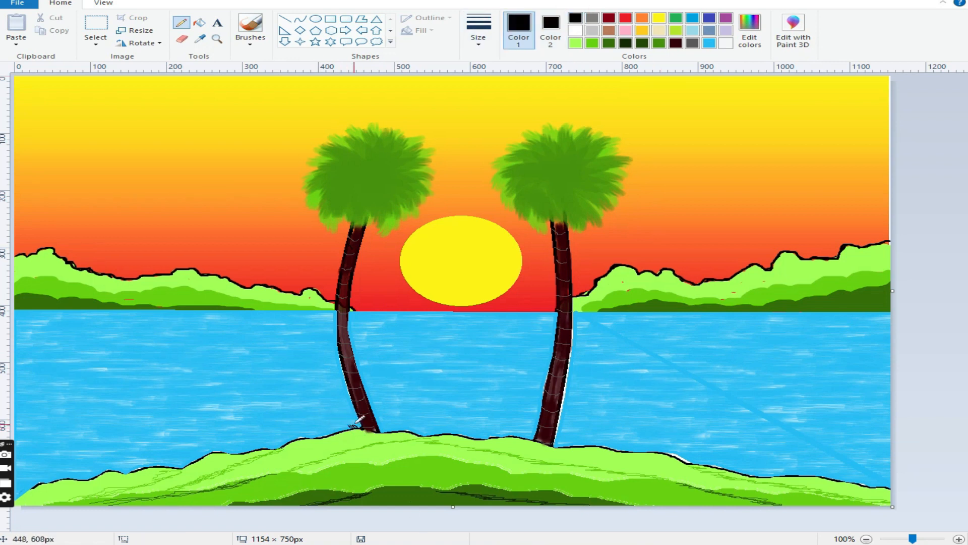
left_click(478, 31)
left_click(491, 60)
left_click(379, 428)
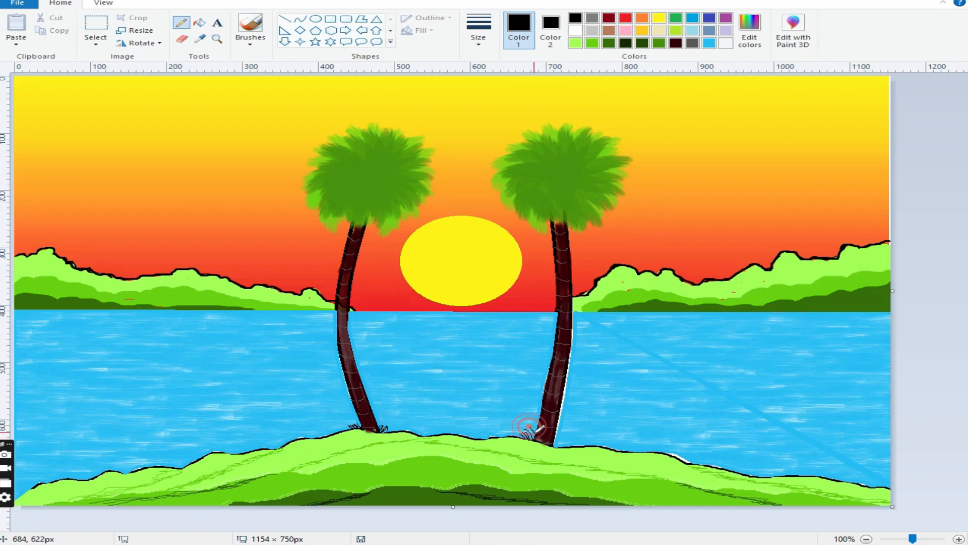
Draw black grass blades around the right palm trunk's base and add more along the foreground hill's ridge beside both trunks
left_click_drag(558, 434, 555, 442)
mouse_move(565, 438)
left_mouse_down()
mouse_move(558, 443)
mouse_move(573, 440)
left_mouse_up()
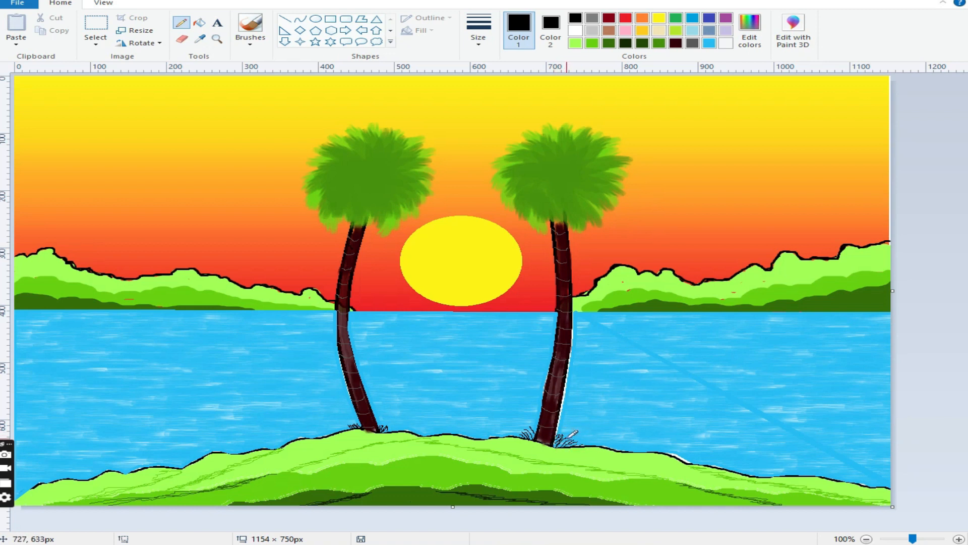
left_click_drag(385, 427, 381, 427)
left_click_drag(613, 445, 677, 453)
mouse_move(320, 434)
left_mouse_down()
mouse_move(360, 425)
mouse_move(352, 416)
mouse_move(366, 428)
mouse_move(357, 415)
mouse_move(383, 414)
mouse_move(376, 428)
mouse_move(391, 418)
mouse_move(409, 430)
mouse_move(384, 426)
left_mouse_up()
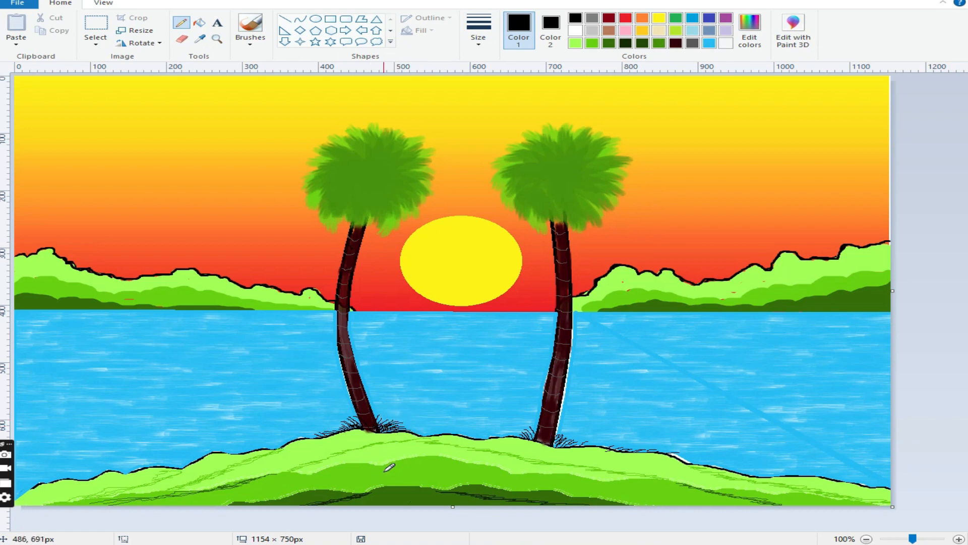
Paint three small black flying birds in the sky left of the palms with a calligraphy brush
left_click(250, 40)
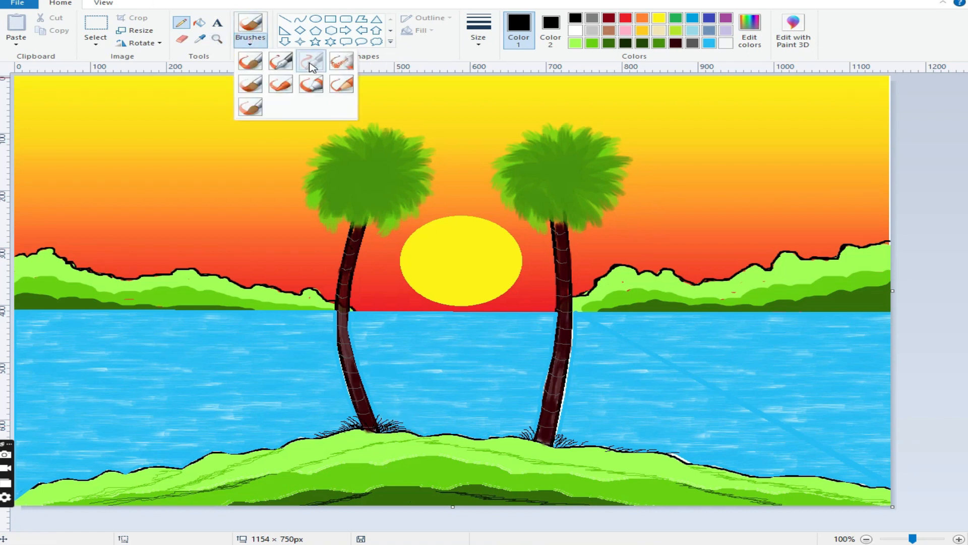
left_click(310, 63)
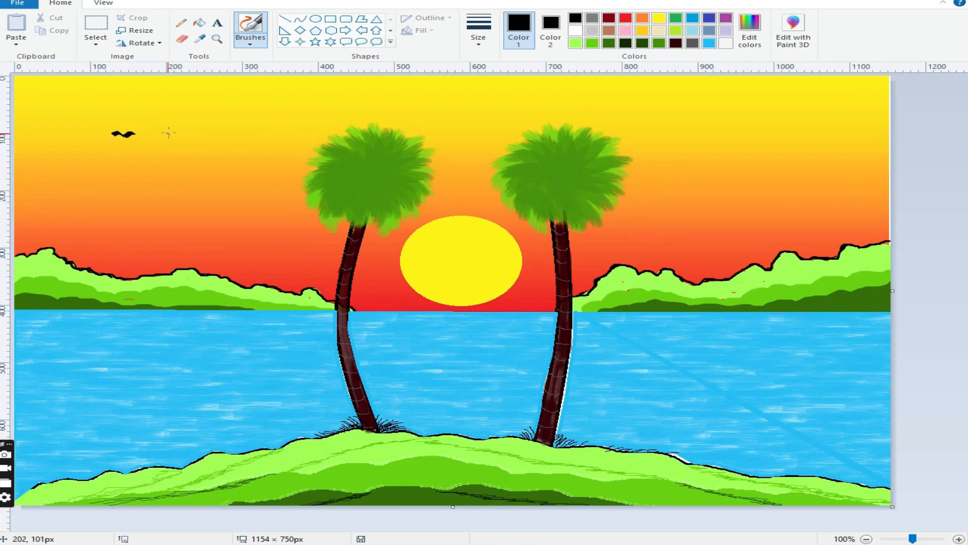
mouse_move(175, 134)
left_mouse_down()
mouse_move(188, 126)
mouse_move(152, 156)
mouse_move(162, 158)
left_mouse_up()
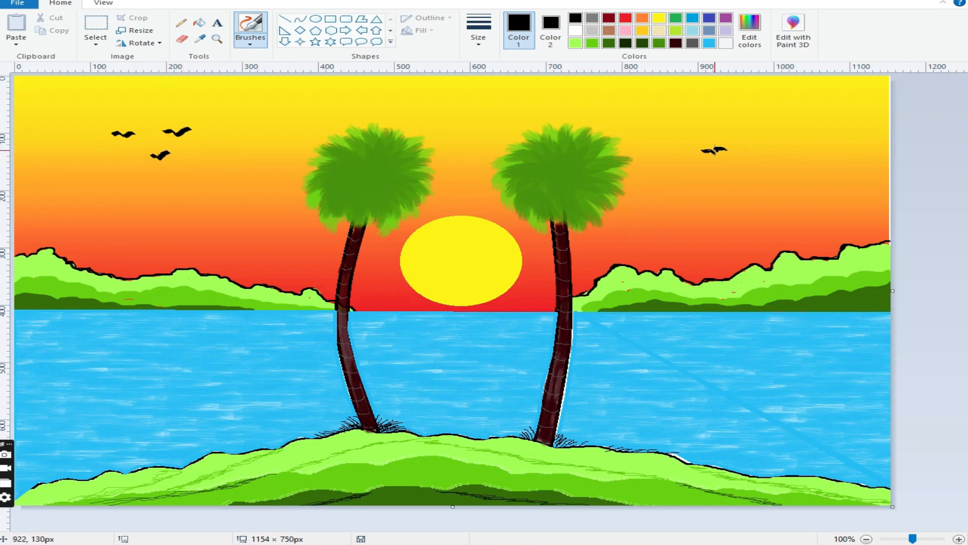
Paint a group of small black flying birds in the sky right of the palms
left_click_drag(752, 127, 755, 129)
left_click_drag(761, 126, 764, 156)
left_click_drag(770, 153, 765, 155)
left_click_drag(811, 131, 802, 134)
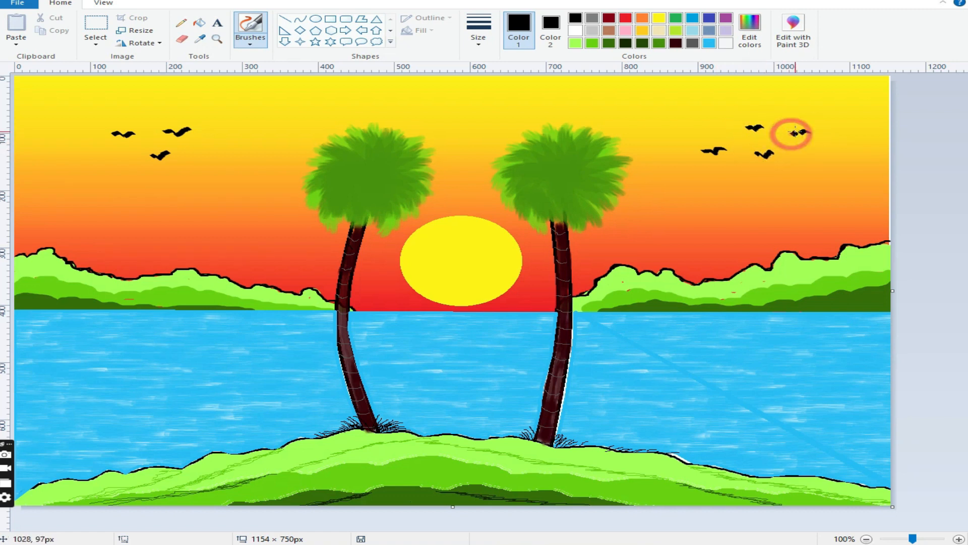